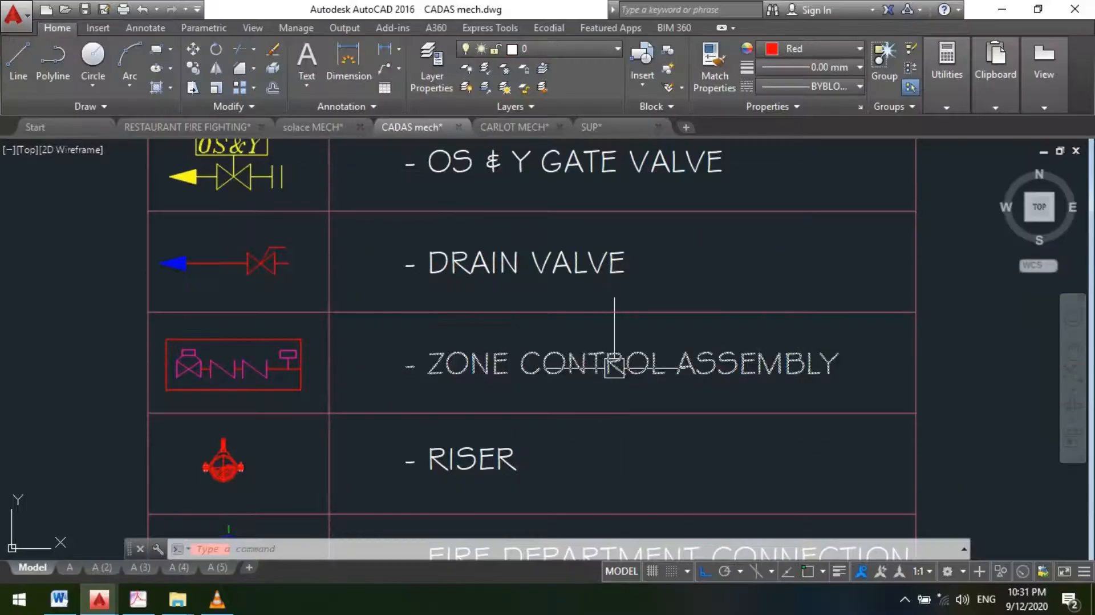
- Examine the zone control assembly, its note and its position on the sprinkler pipe in the solace MECH ground floor plan
mouse_move(626, 368)
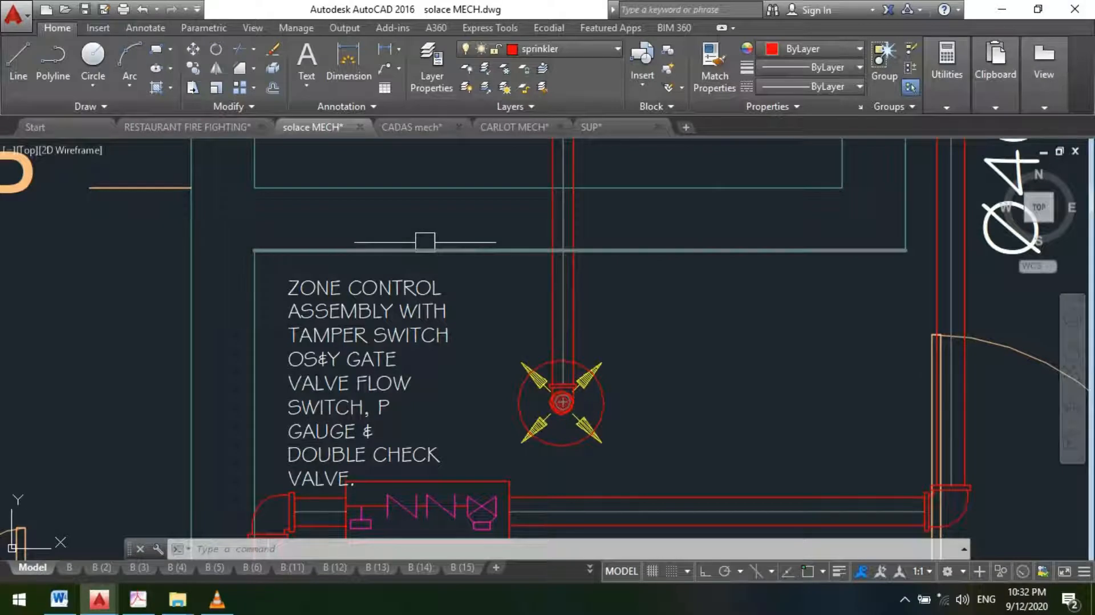
middle_drag(581, 435, 627, 368)
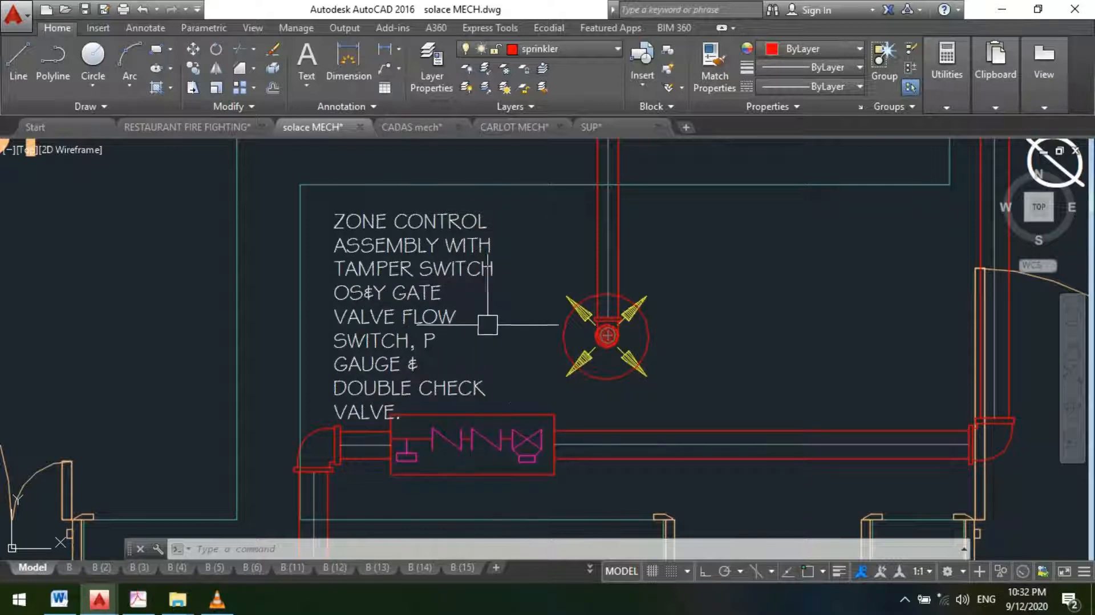
scroll(470, 297, down, 2)
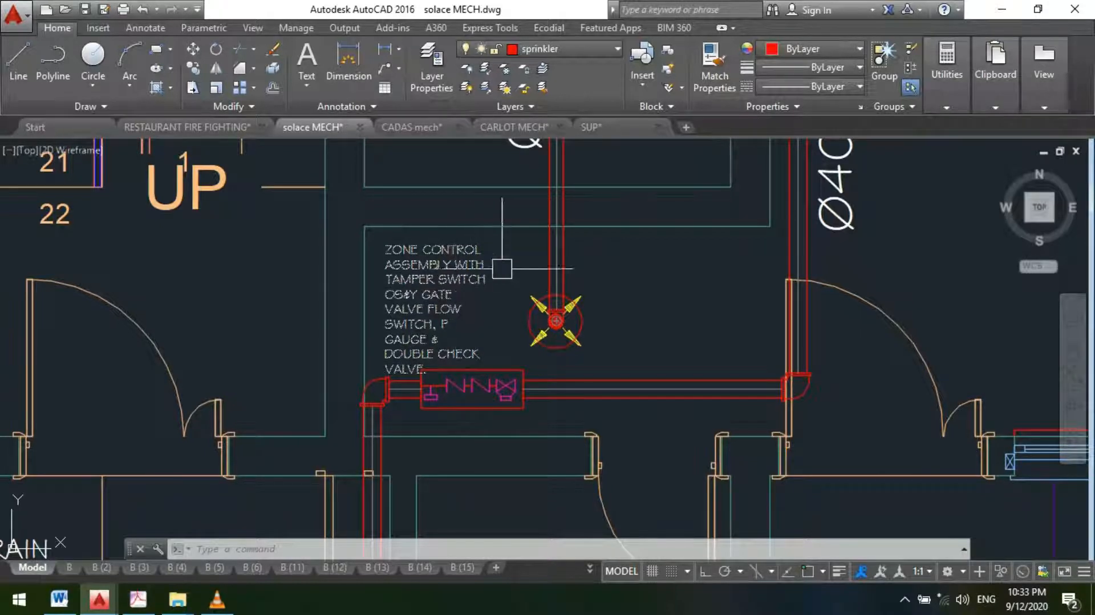
scroll(453, 363, up, 2)
scroll(454, 363, up, 2)
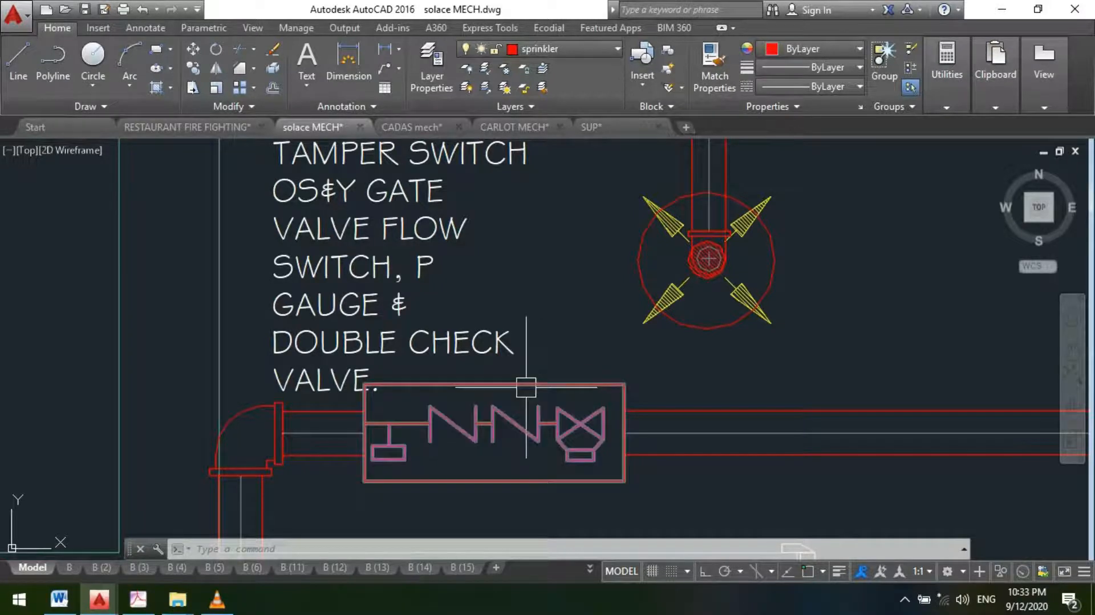
scroll(525, 383, down, 4)
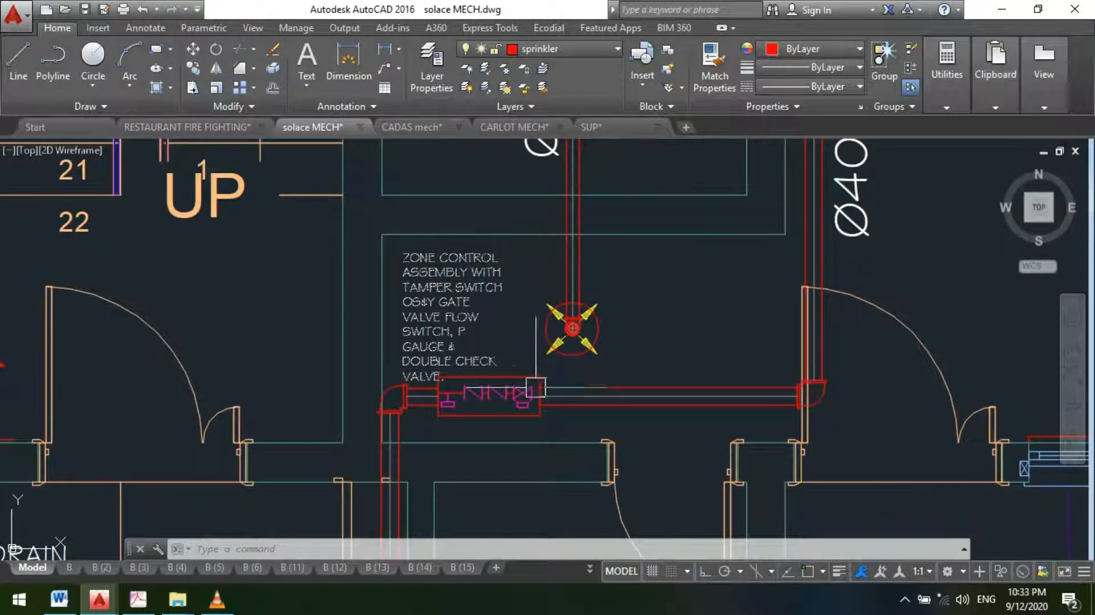
scroll(456, 390, down, 4)
scroll(459, 374, down, 4)
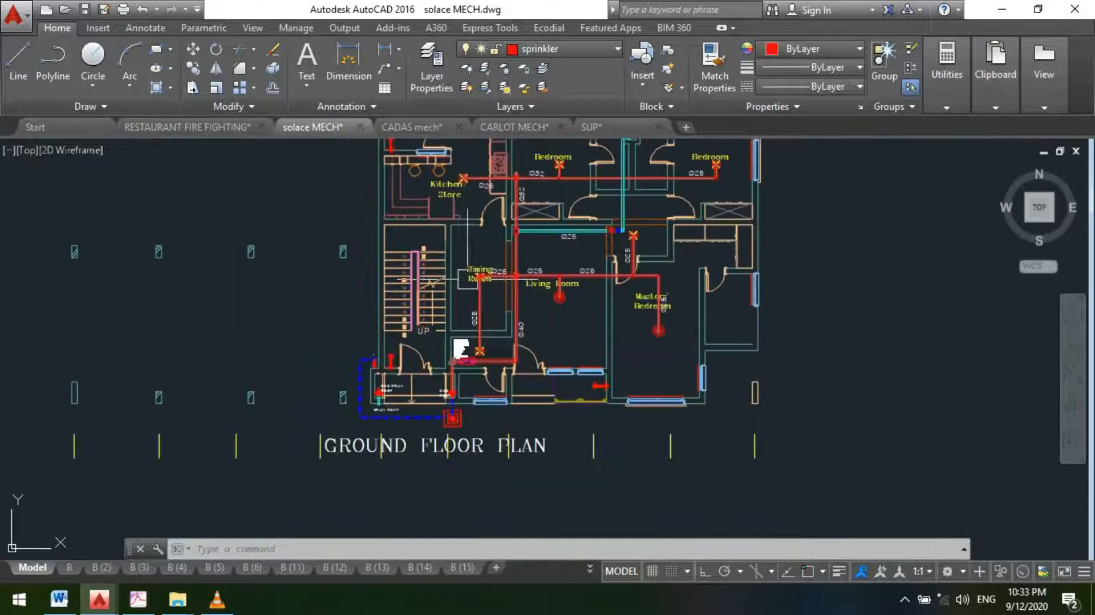
scroll(494, 370, down, 3)
scroll(501, 373, up, 8)
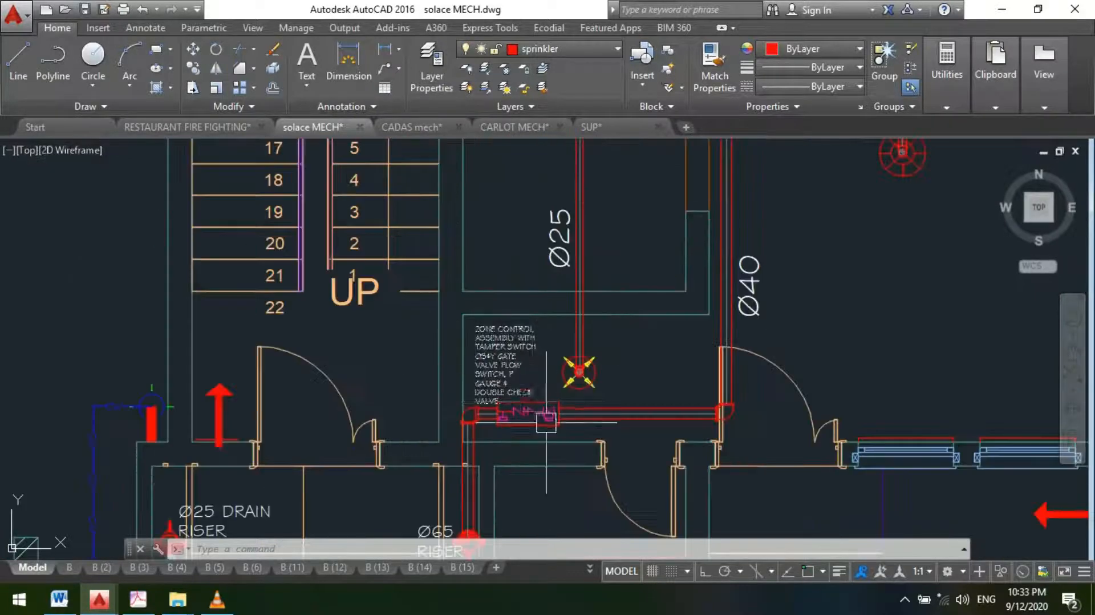
scroll(542, 424, up, 3)
scroll(463, 425, down, 4)
scroll(516, 394, up, 4)
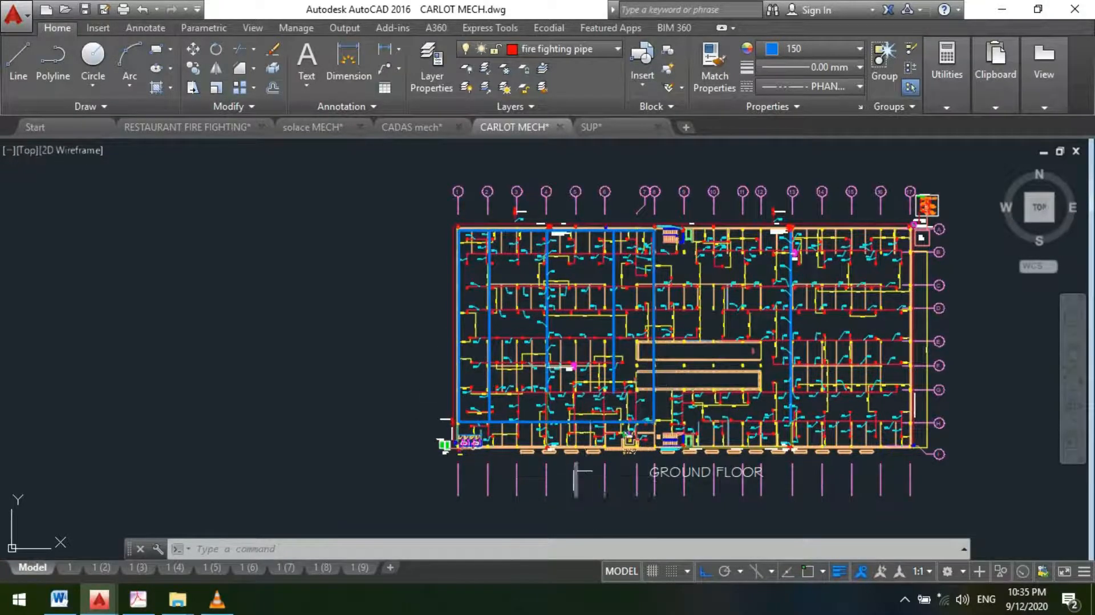
- Examine the CARLOT MECH ground floor sprinkler layout and the zone control assembly beside the riser near grid line 4
scroll(597, 386, up, 2)
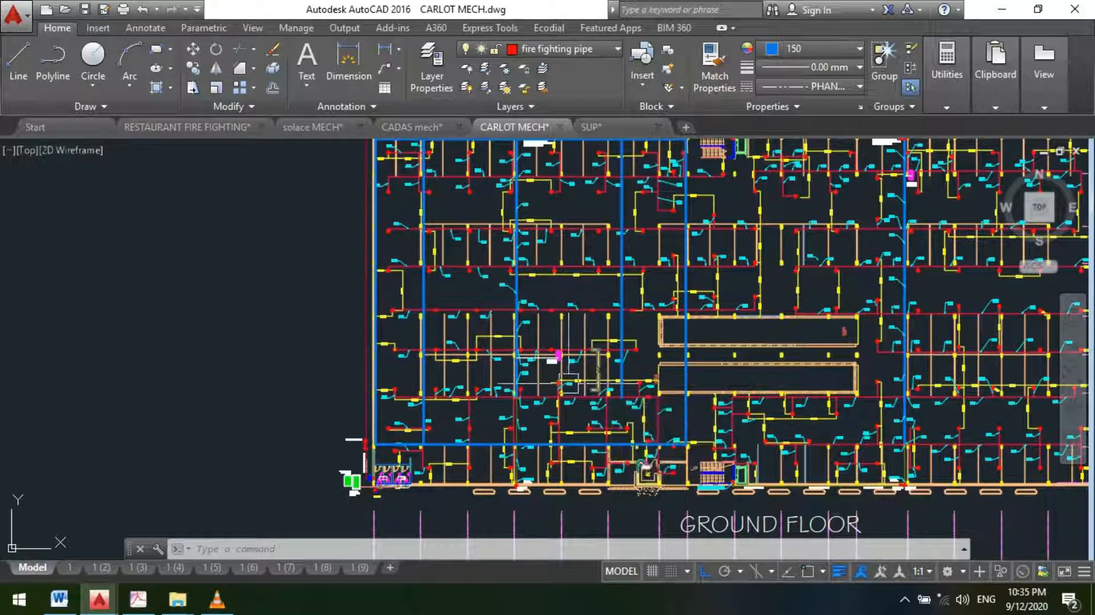
scroll(381, 315, down, 2)
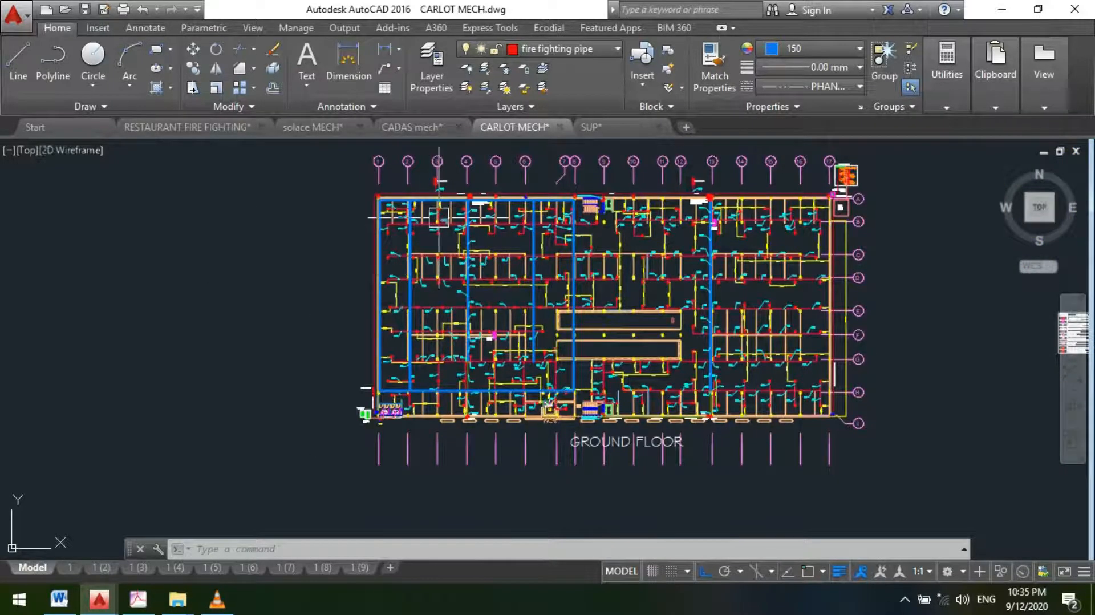
scroll(451, 234, up, 4)
scroll(451, 234, down, 2)
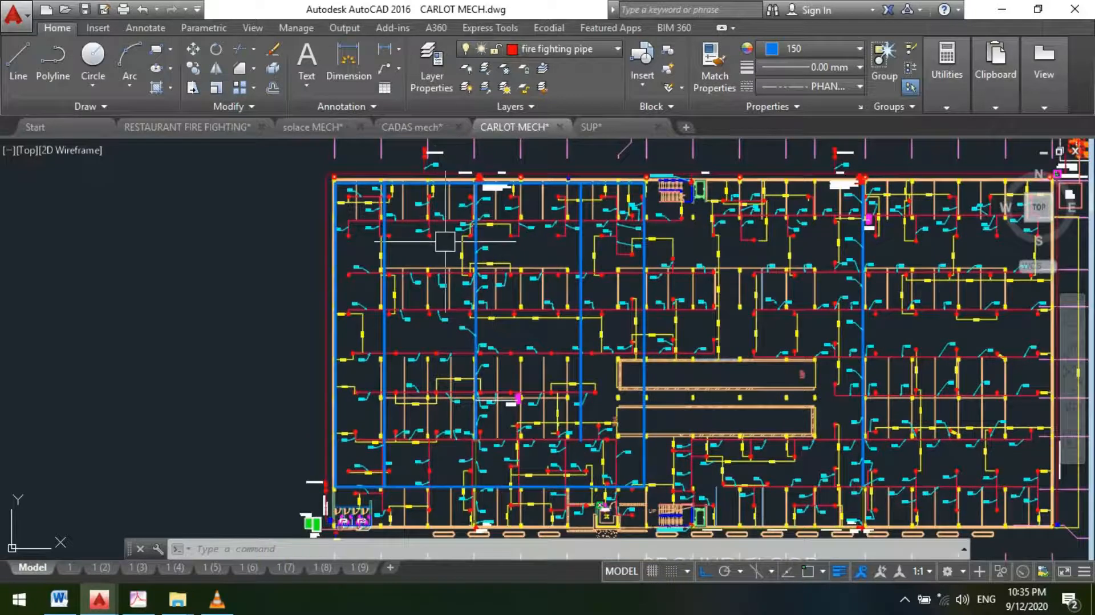
scroll(451, 231, down, 2)
scroll(474, 211, up, 4)
scroll(463, 198, down, 2)
scroll(471, 340, up, 6)
scroll(457, 305, up, 1)
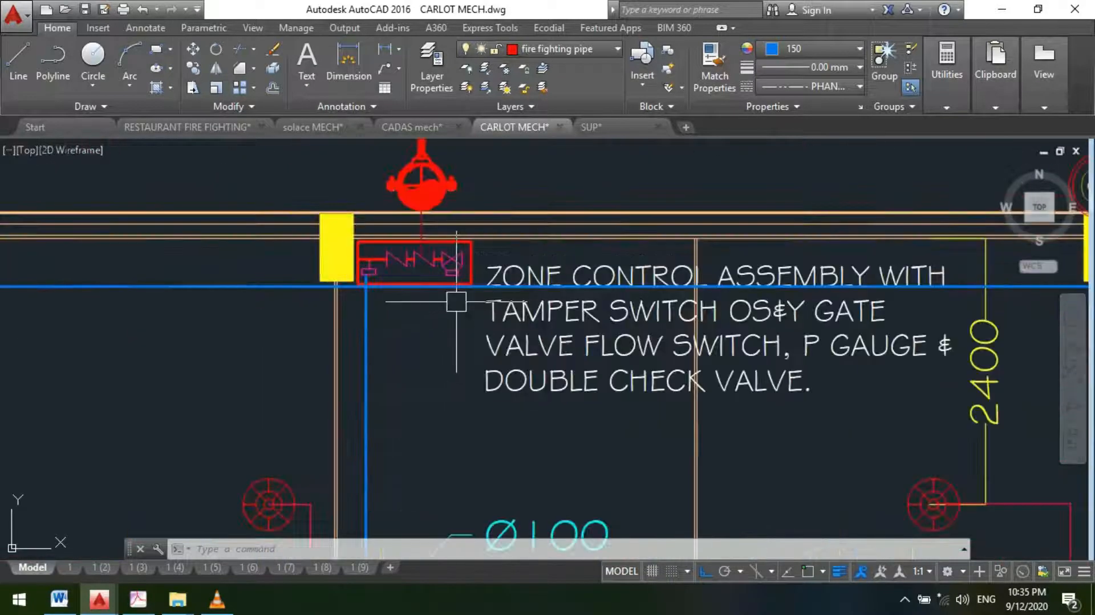
scroll(428, 211, down, 6)
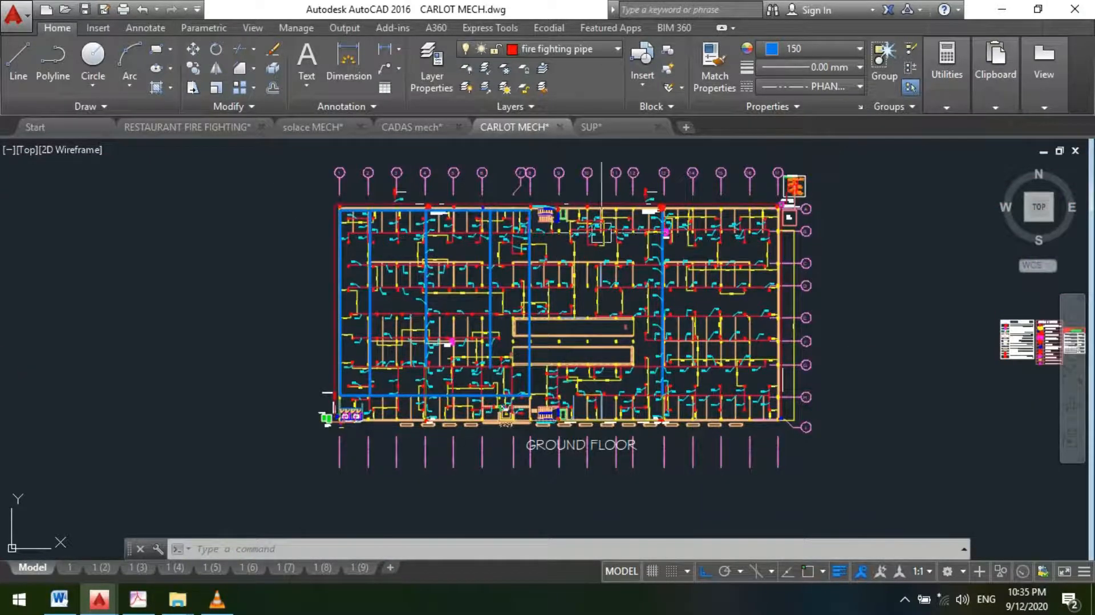
- Inspect the second zone control assembly near grid line 13 and the area of the ground floor it serves
scroll(662, 245, up, 8)
scroll(658, 215, down, 2)
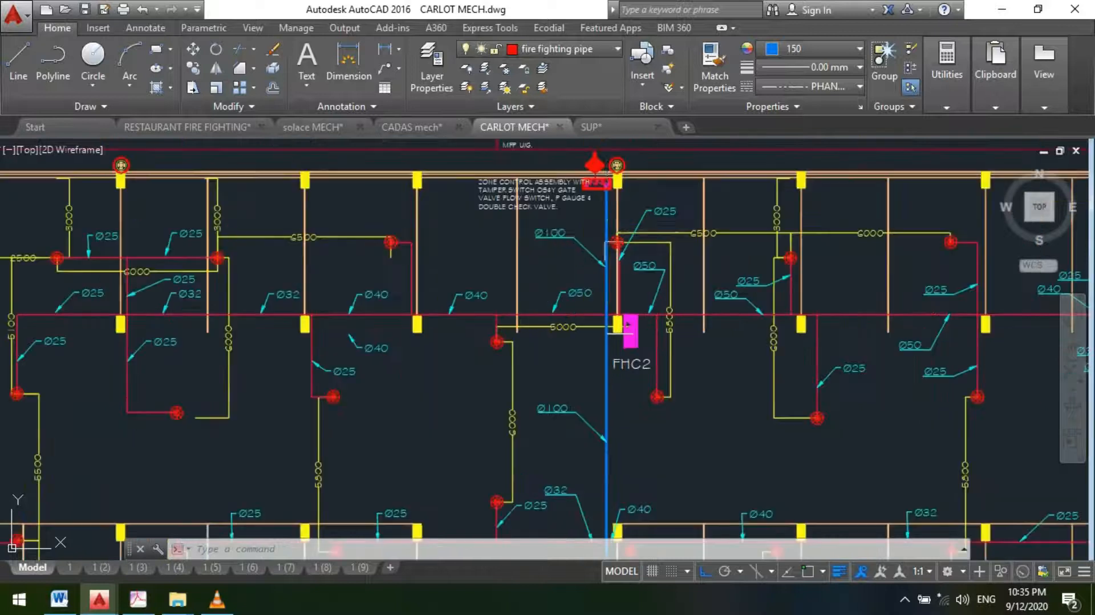
scroll(623, 182, up, 5)
scroll(622, 181, down, 6)
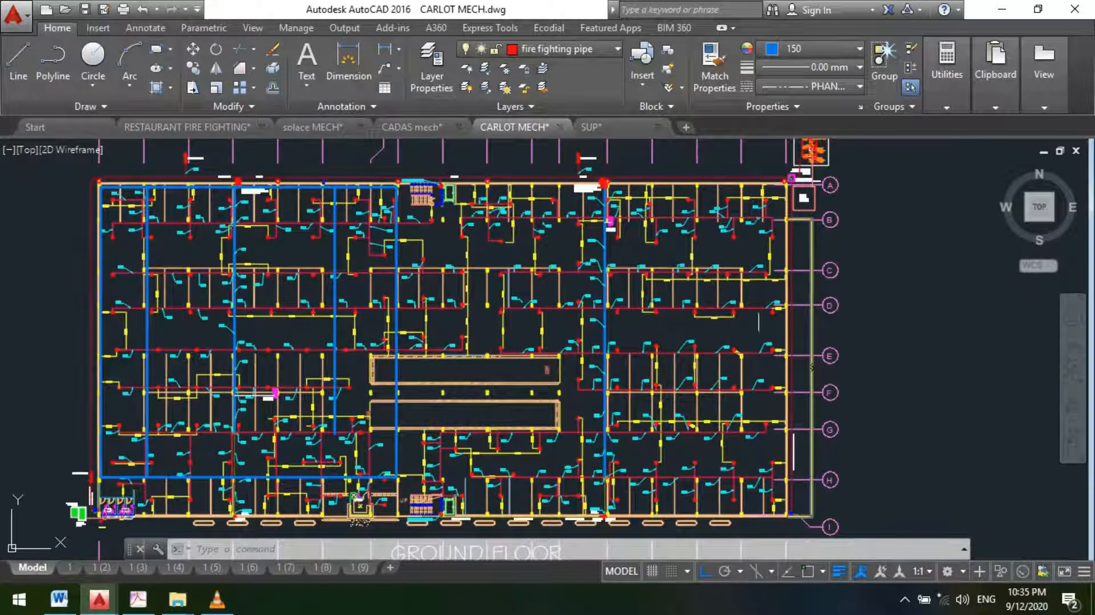
scroll(613, 212, down, 2)
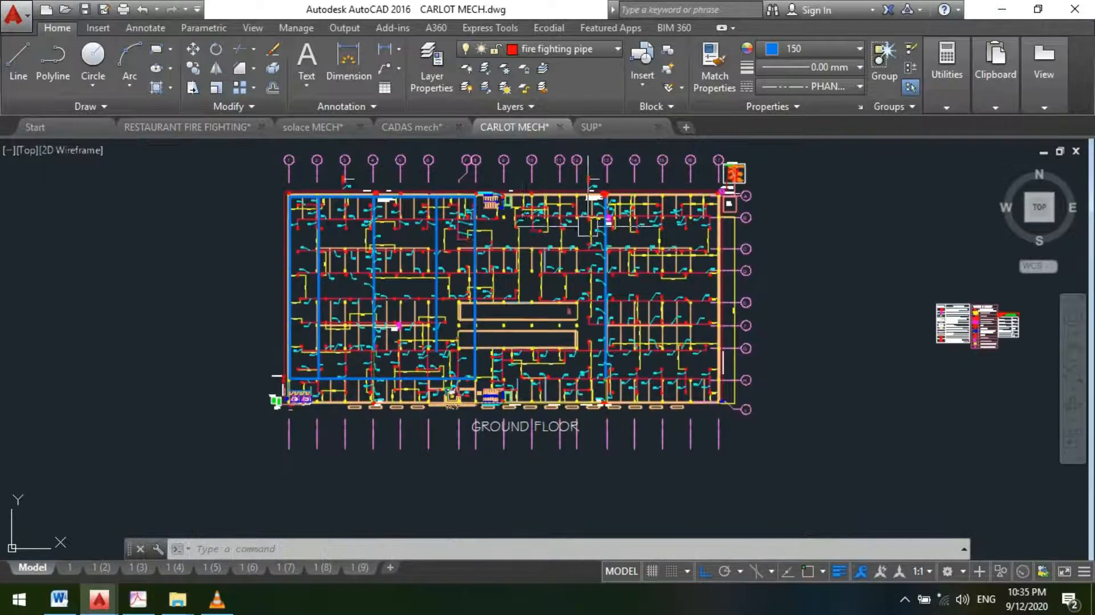
scroll(448, 227, up, 2)
scroll(357, 320, up, 1)
scroll(358, 320, down, 3)
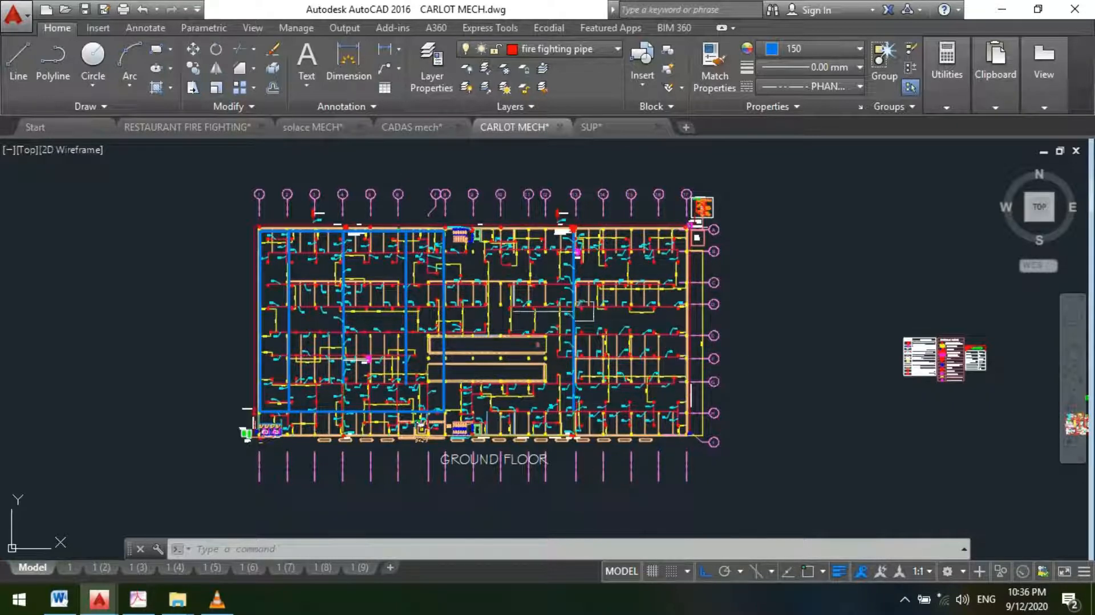
scroll(502, 321, up, 2)
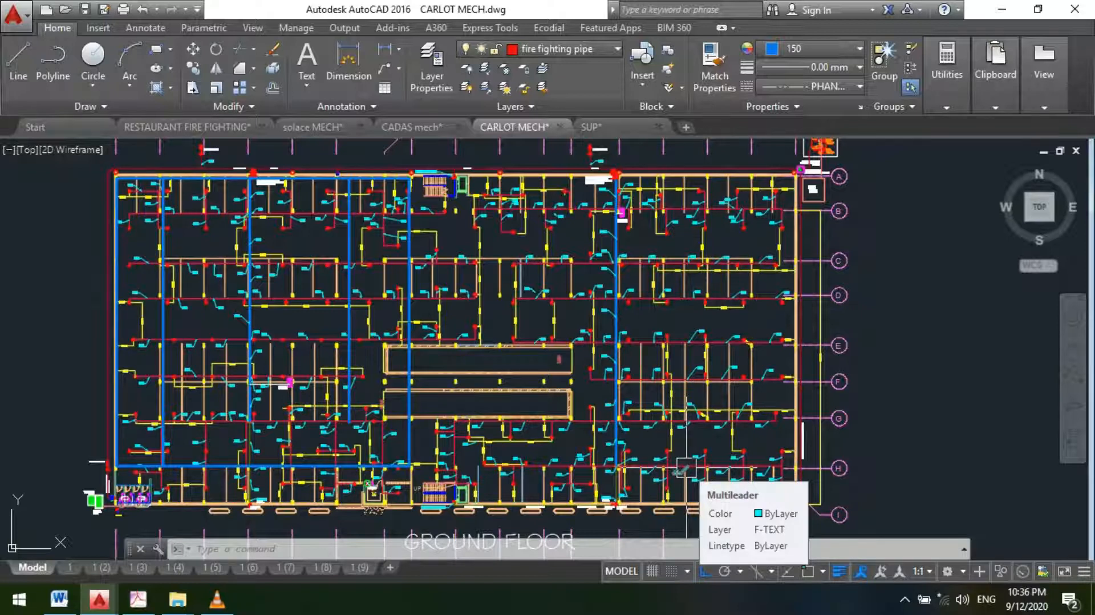
scroll(687, 468, down, 2)
scroll(532, 371, up, 2)
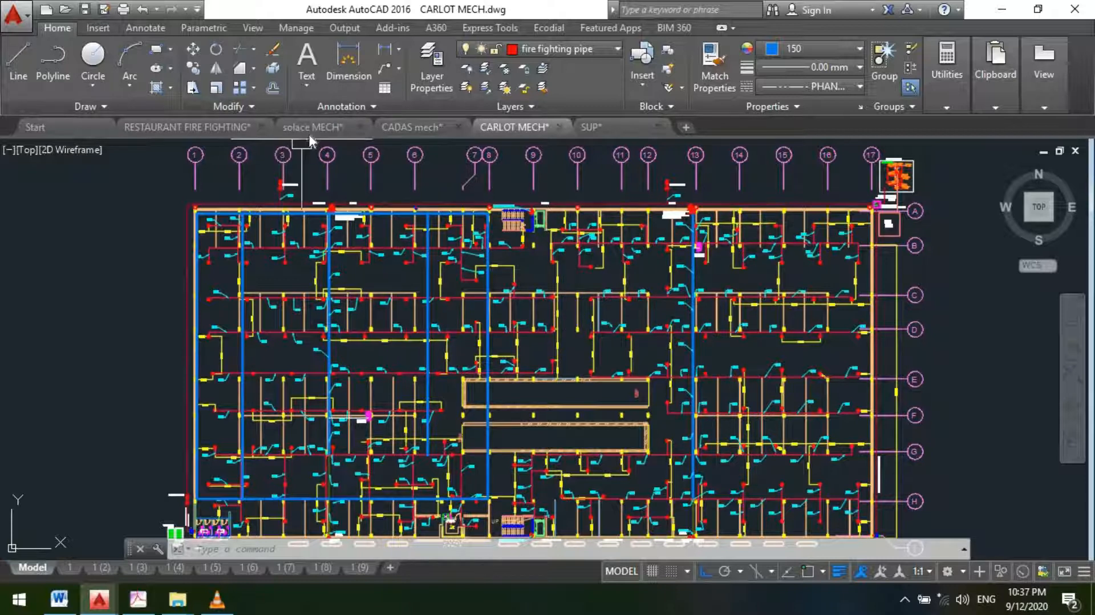
- Switch to the solace MECH drawing and review the zone control assembly and sprinkler branches on the ground floor plan
click(363, 150)
scroll(478, 273, down, 5)
scroll(367, 440, up, 5)
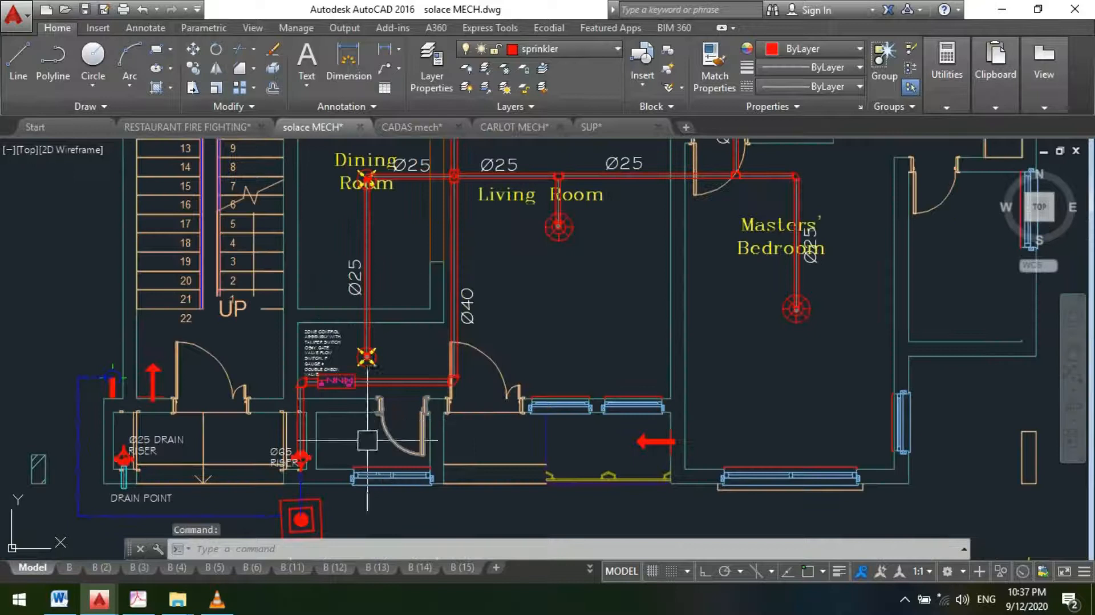
scroll(351, 376, up, 4)
scroll(345, 479, down, 6)
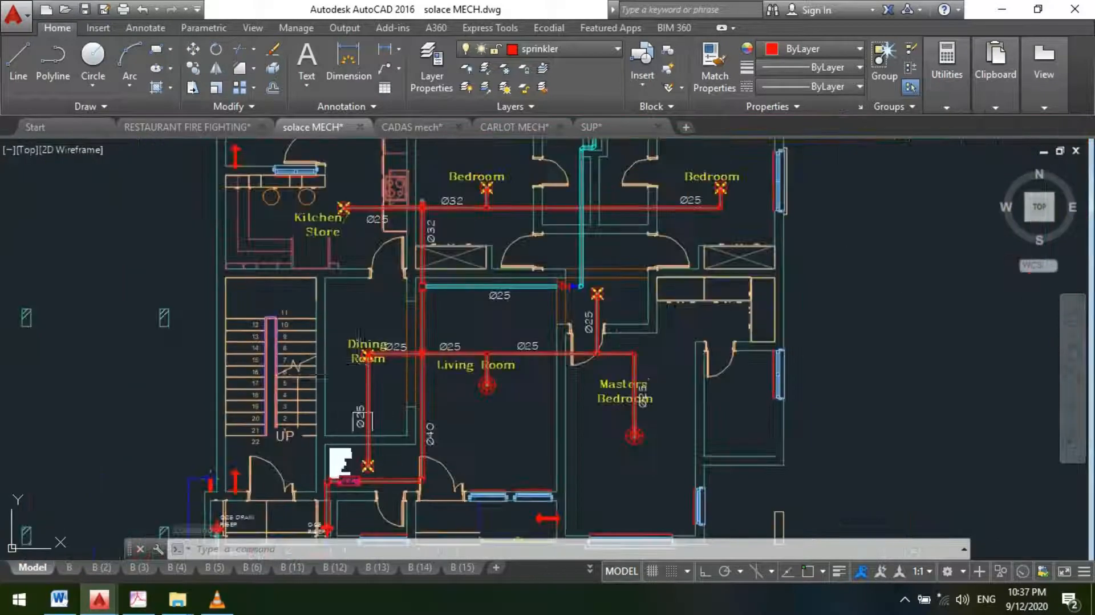
scroll(324, 308, down, 2)
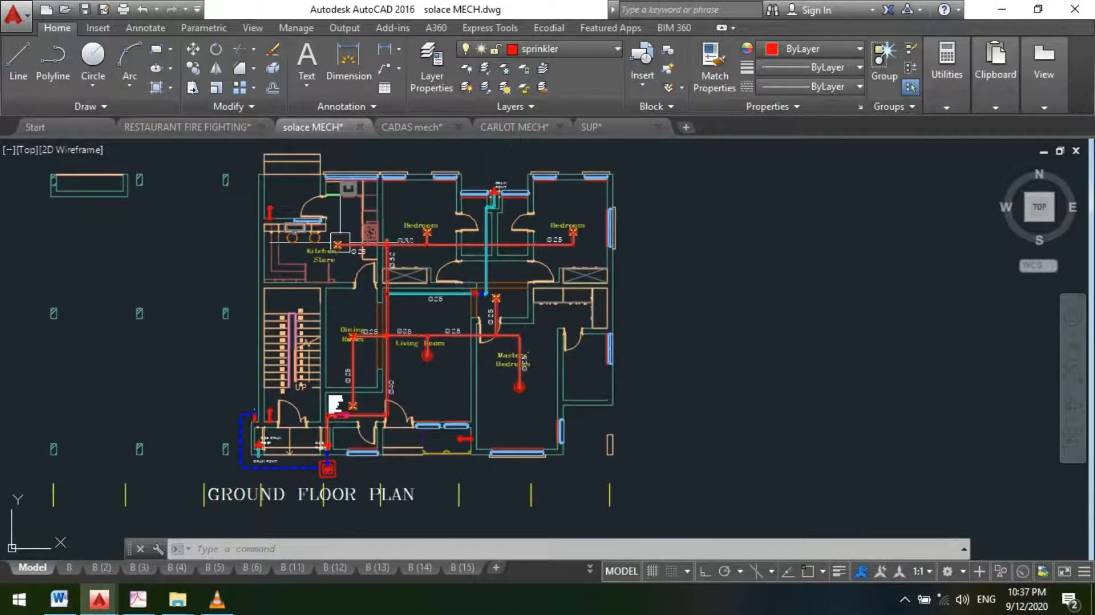
- Inspect the upper floor plan's zone control assembly with its Ø65 riser, drain valve and Ø25 drain riser
scroll(525, 257, down, 5)
scroll(692, 225, up, 6)
scroll(614, 292, down, 3)
scroll(636, 367, up, 8)
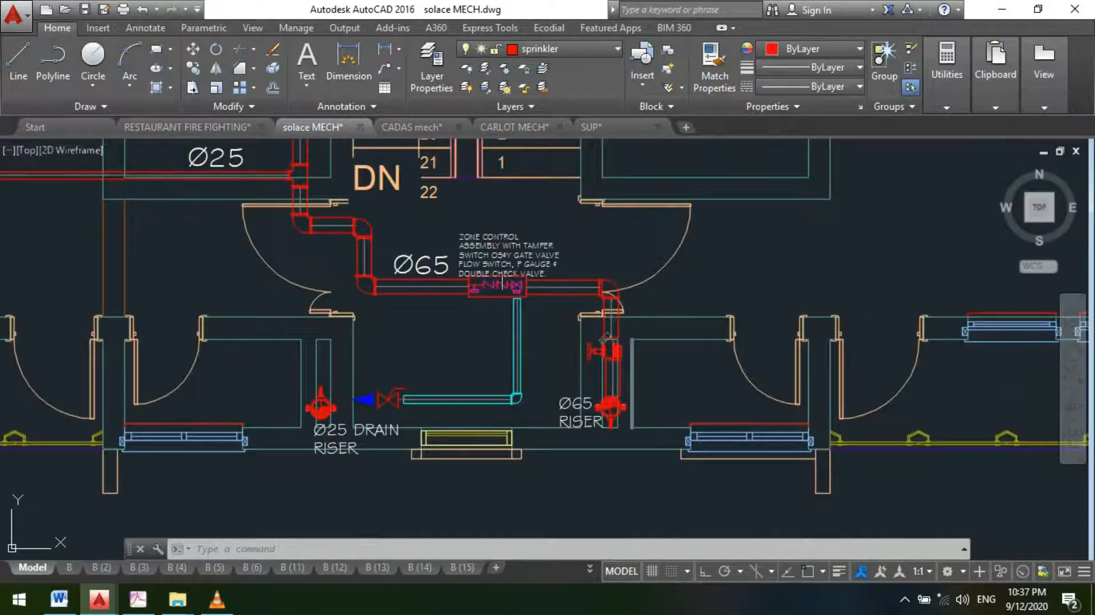
scroll(502, 284, down, 10)
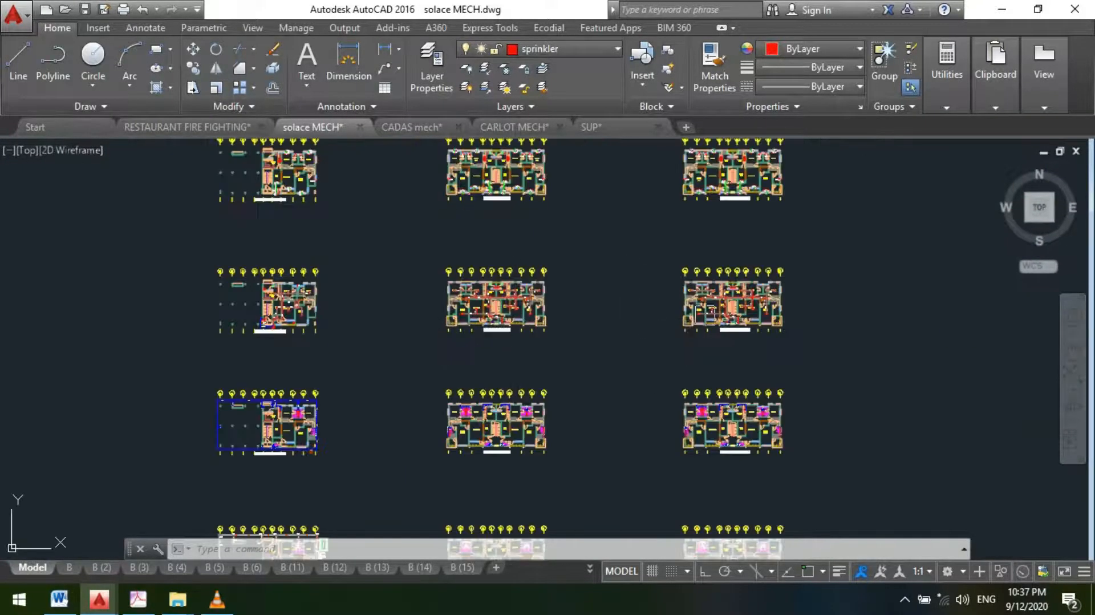
scroll(750, 322, up, 6)
scroll(749, 351, down, 6)
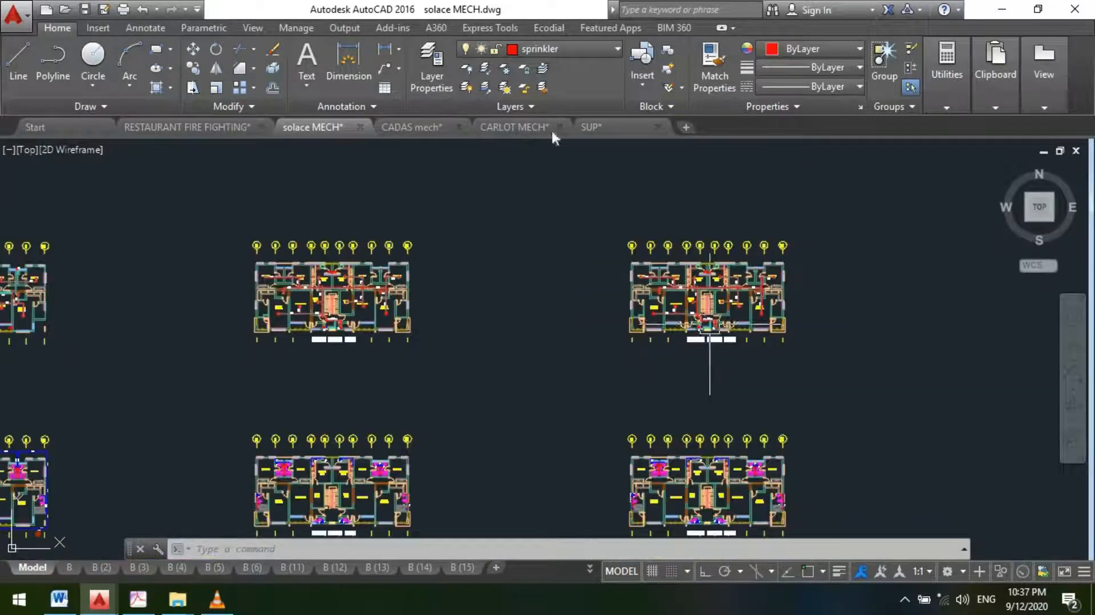
- In the CADAS mech drawing, copy the legend's zone control assembly symbol onto the ground floor's red main pipe, just above the left W.C., with Ortho off
click(413, 126)
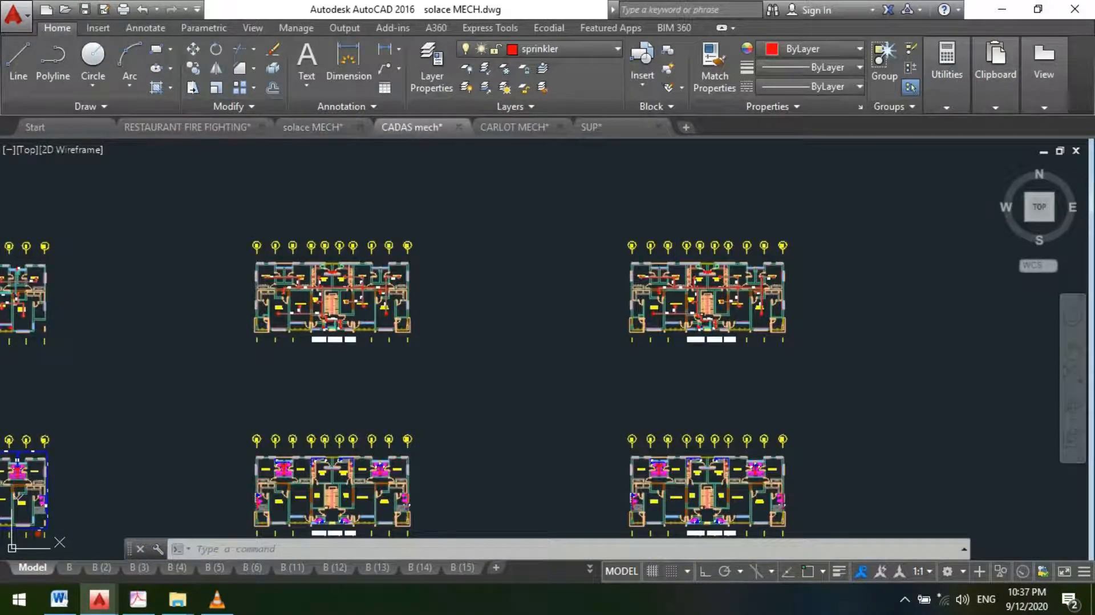
click(403, 445)
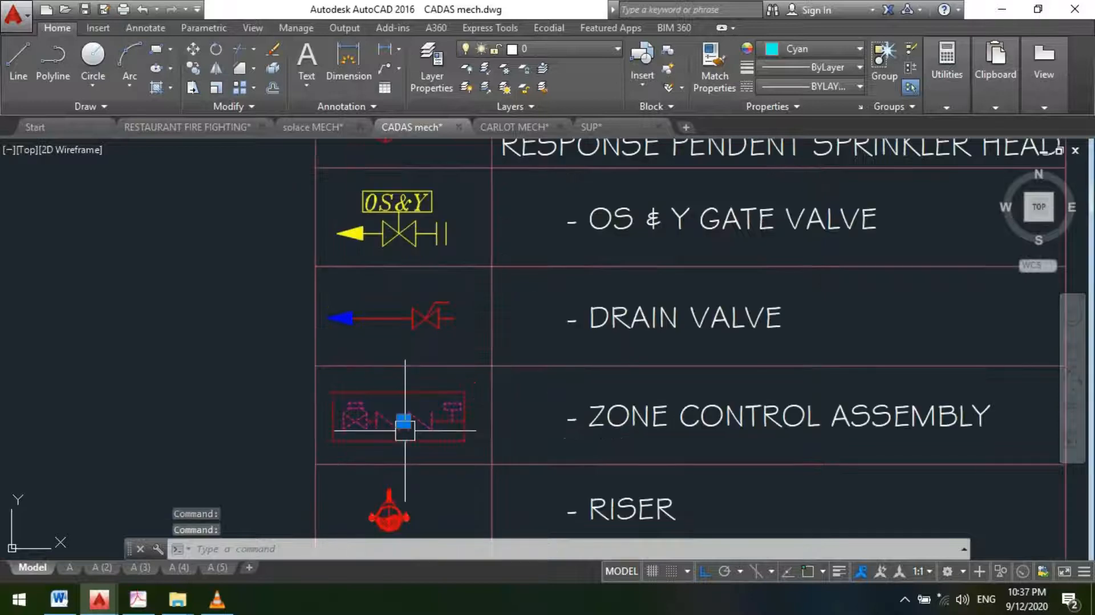
text(co)
key(Return)
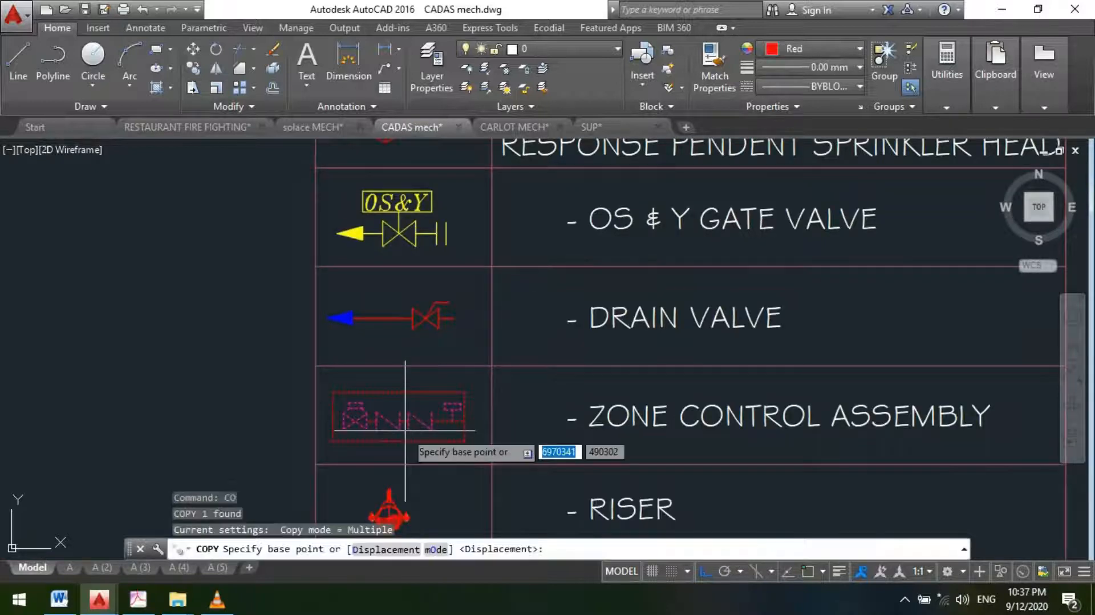
click(434, 441)
scroll(371, 422, down, 4)
key(F8)
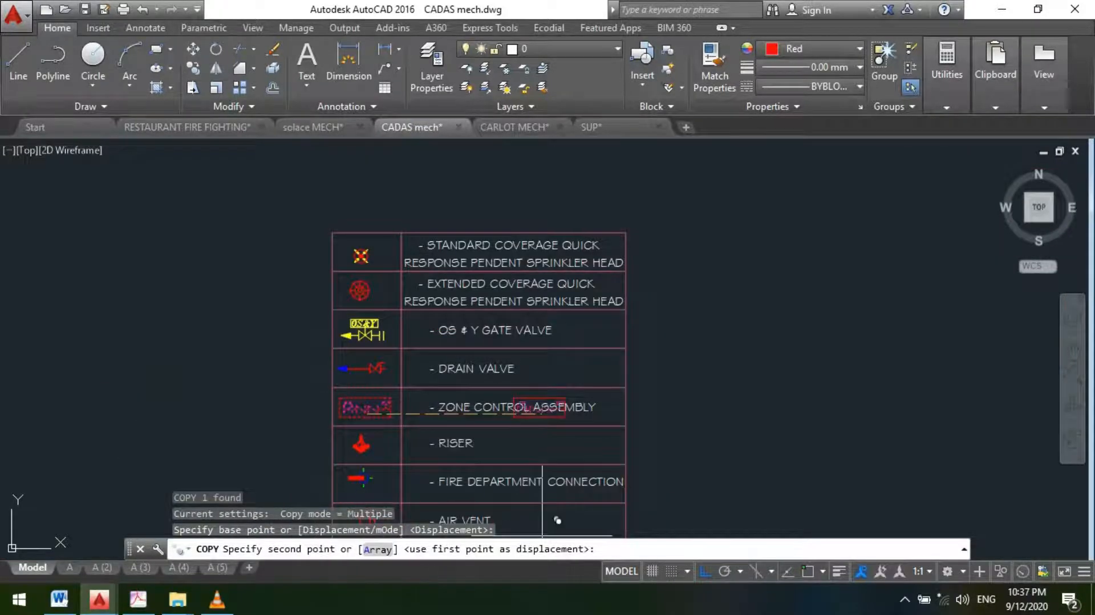
scroll(245, 342, down, 4)
scroll(490, 419, up, 3)
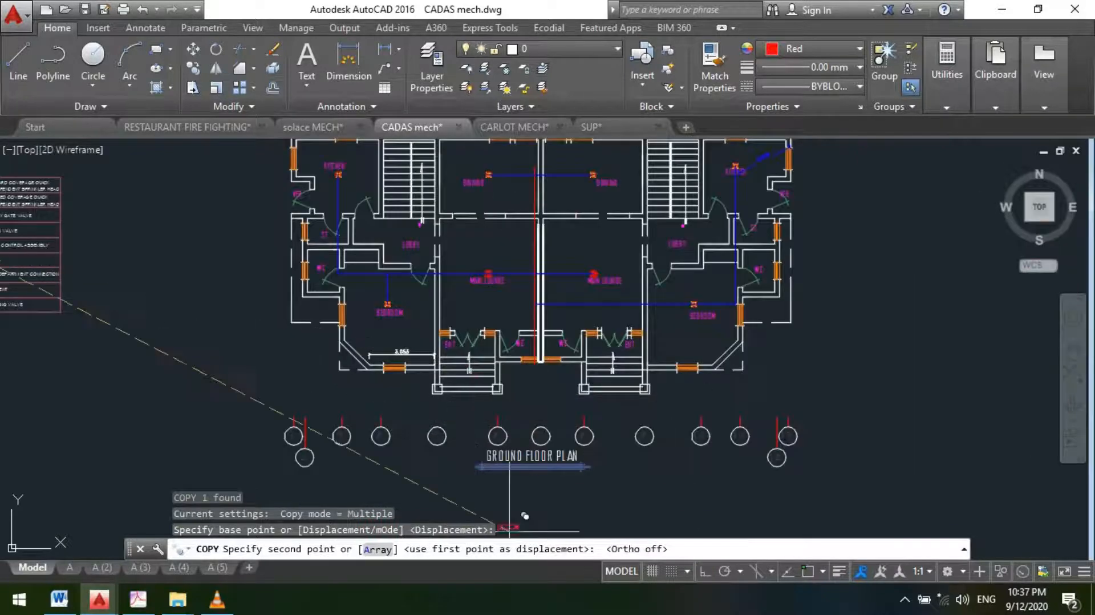
scroll(490, 419, down, 3)
scroll(525, 389, up, 5)
scroll(526, 389, down, 4)
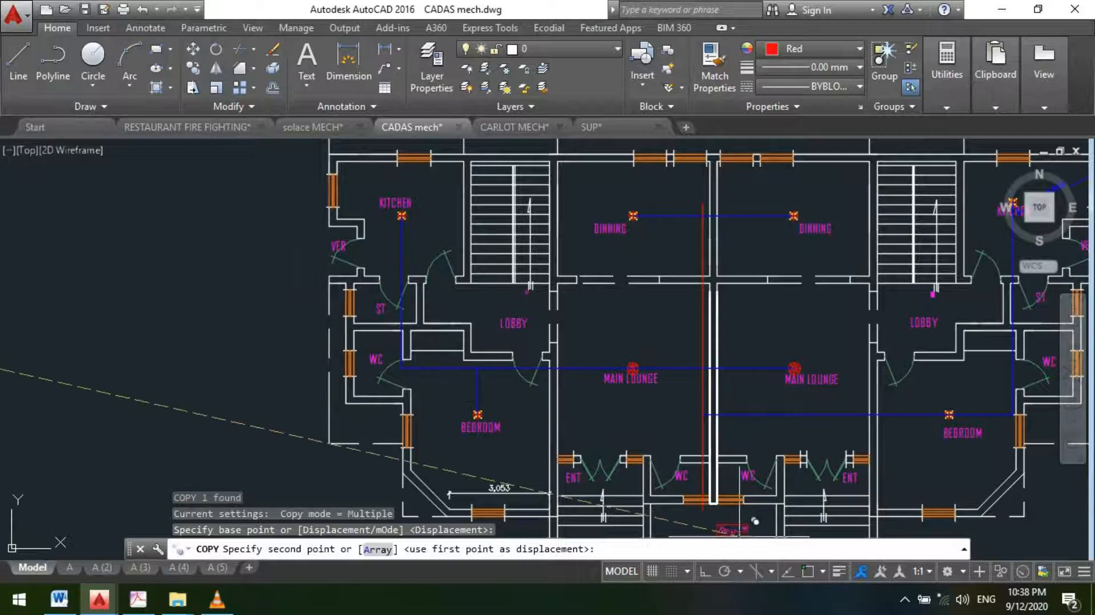
scroll(576, 371, down, 2)
scroll(626, 422, up, 5)
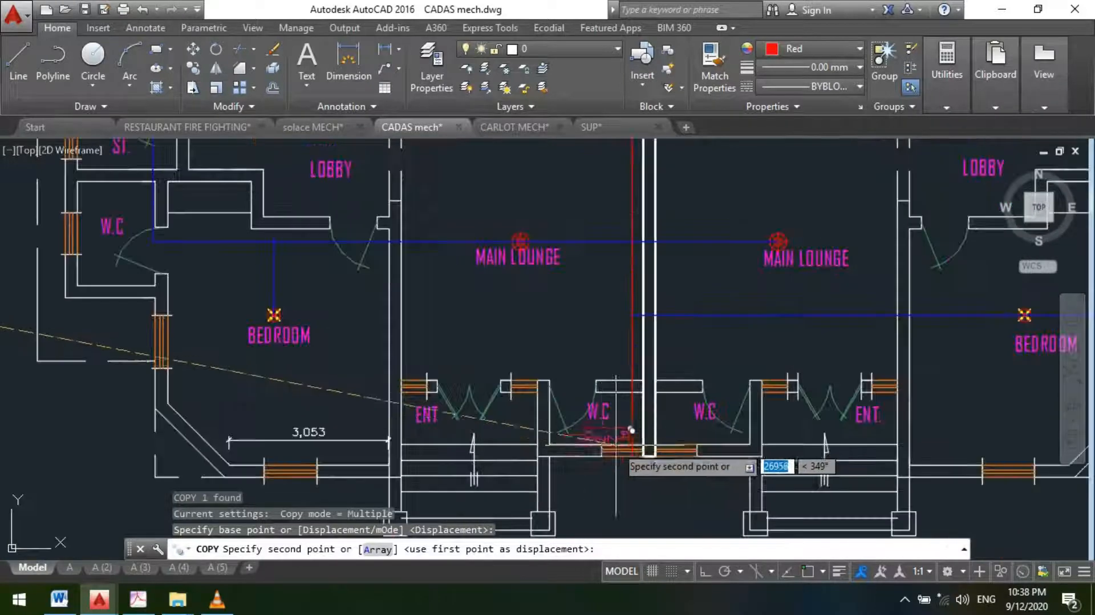
scroll(630, 444, down, 3)
scroll(633, 439, up, 4)
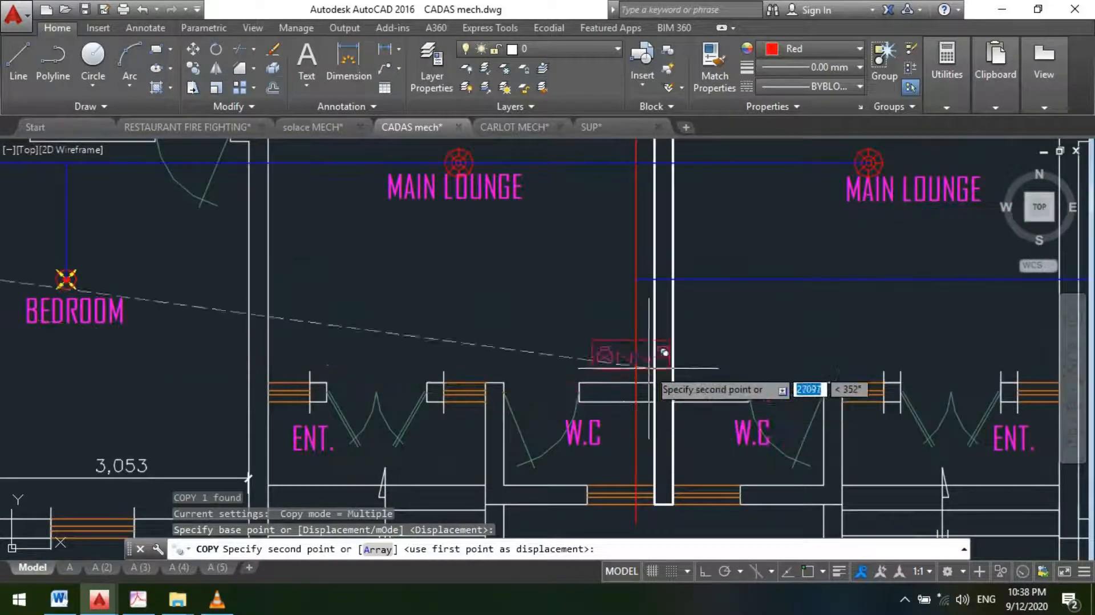
click(647, 357)
- Place another copy of the zone control assembly symbol on the first floor plan, just below the red riser symbol in the upper-left W.C
scroll(444, 370, down, 5)
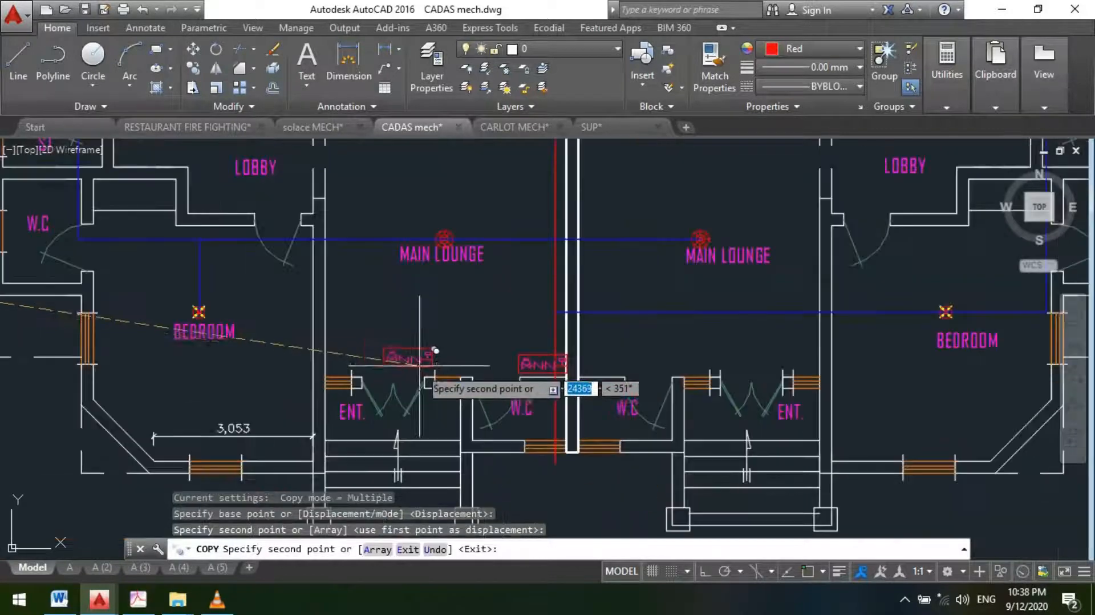
scroll(416, 323, down, 3)
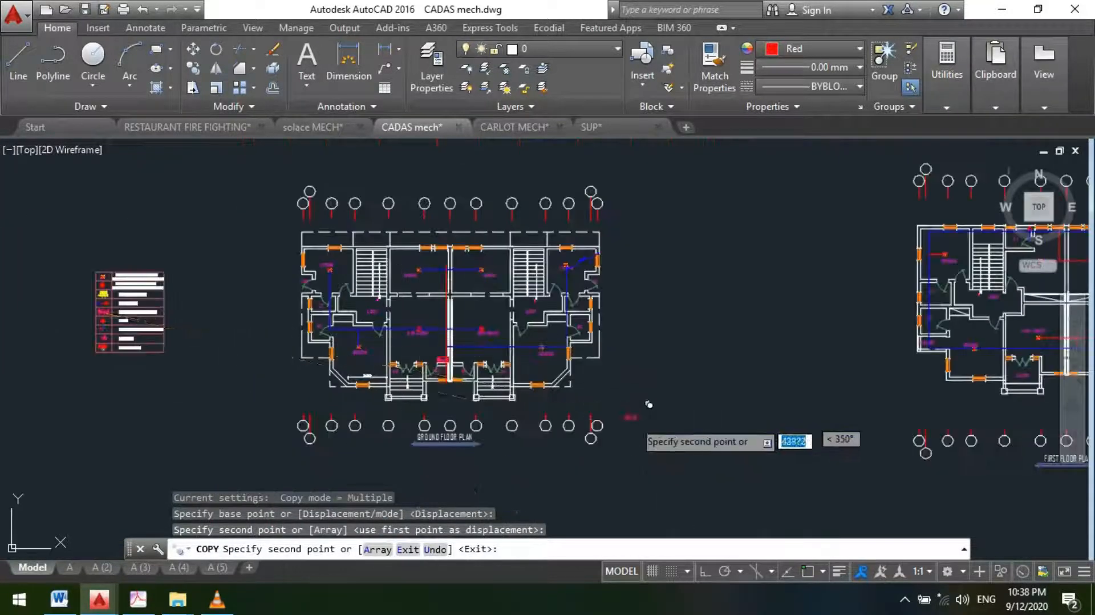
scroll(570, 348, down, 3)
scroll(770, 317, up, 5)
scroll(770, 314, up, 4)
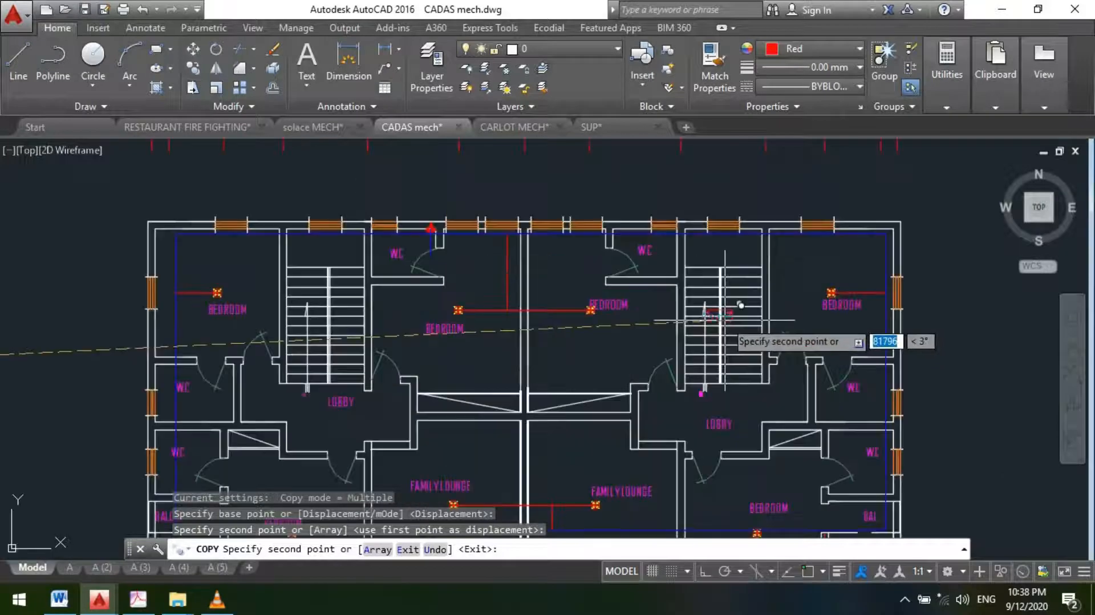
scroll(513, 268, up, 3)
scroll(570, 263, down, 3)
scroll(551, 296, up, 3)
scroll(539, 291, down, 2)
scroll(544, 247, up, 4)
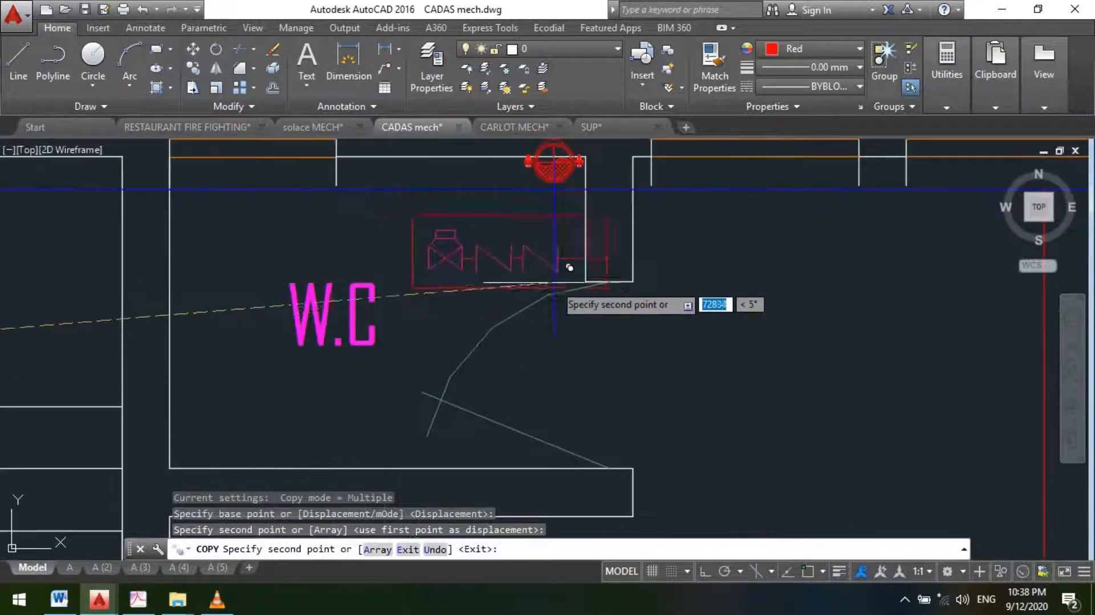
scroll(567, 262, down, 6)
scroll(632, 292, up, 6)
key(Escape)
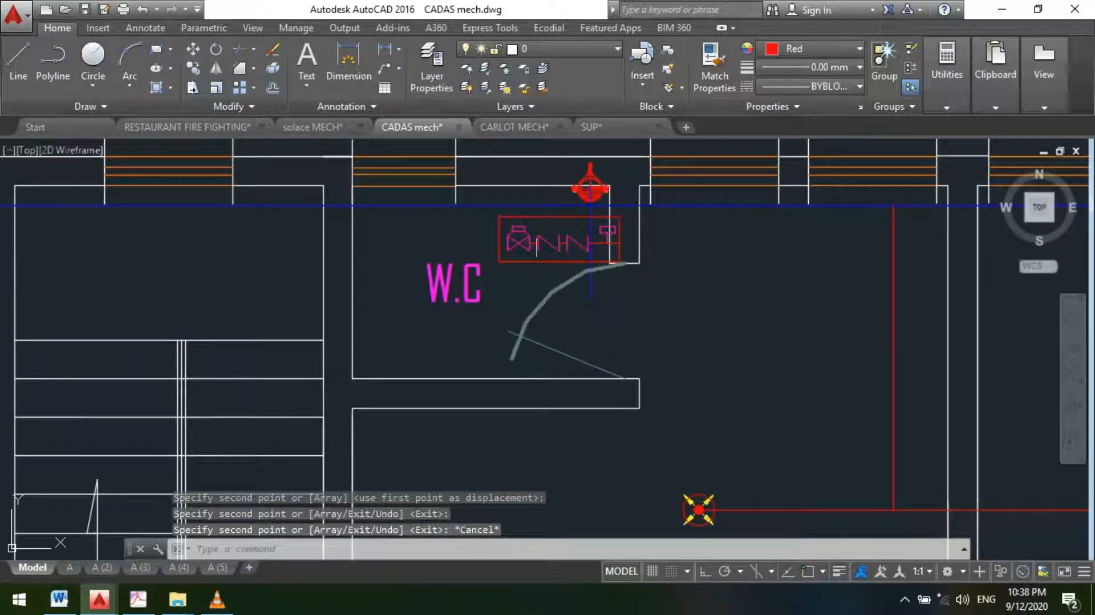
- Look over the ground, first and penthouse floor plans to check which floors have sprinklers and need a zone control assembly
scroll(521, 228, down, 4)
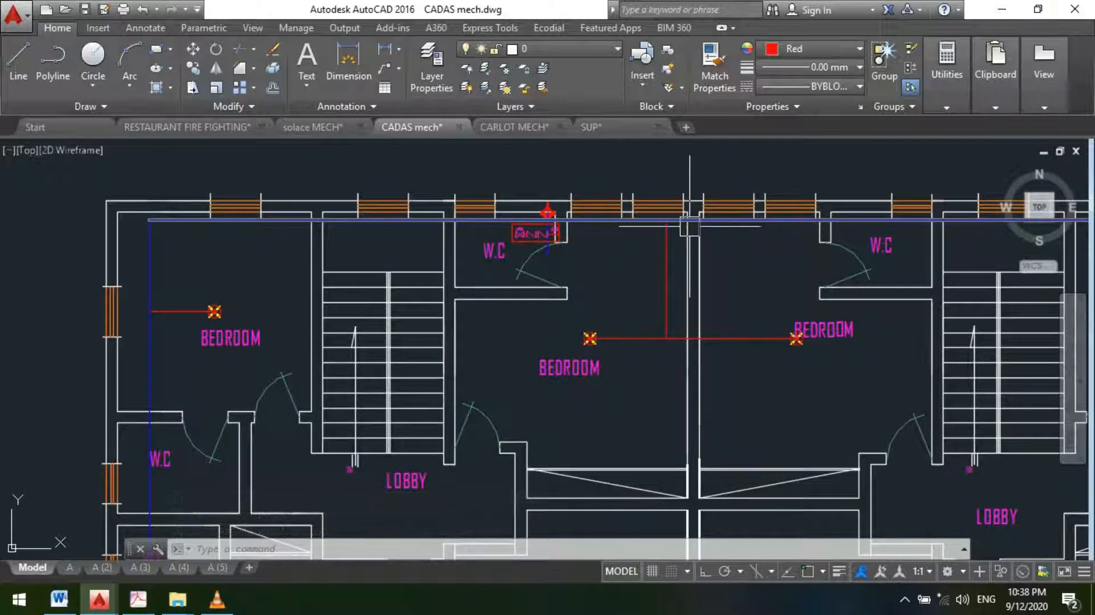
scroll(595, 187, down, 2)
scroll(595, 187, down, 3)
scroll(217, 228, up, 2)
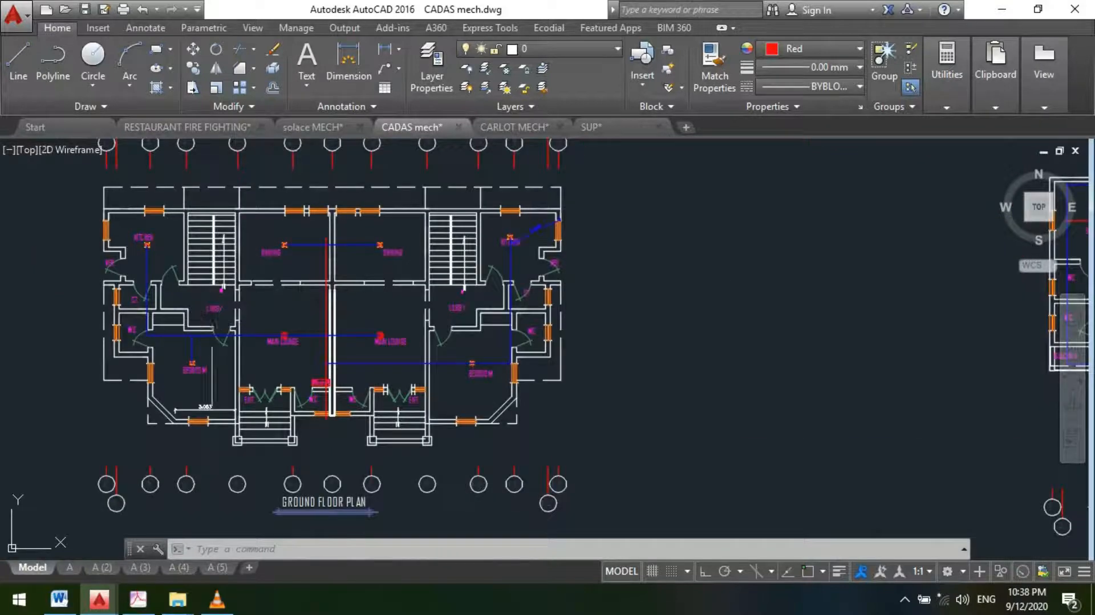
scroll(223, 433, down, 2)
scroll(649, 470, up, 2)
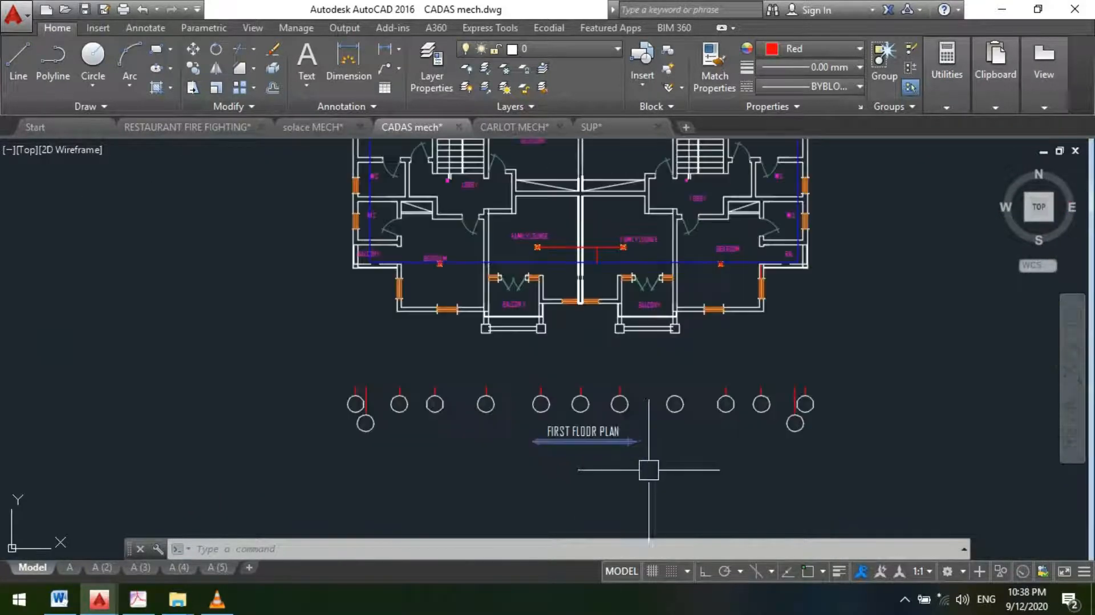
scroll(403, 413, down, 2)
scroll(542, 393, up, 4)
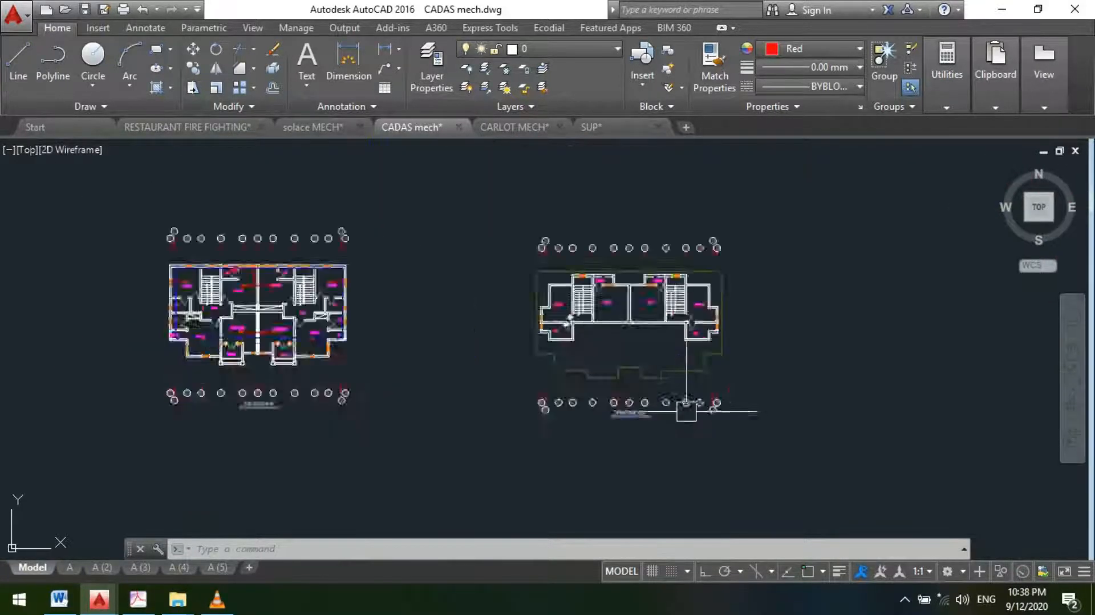
scroll(521, 394, down, 2)
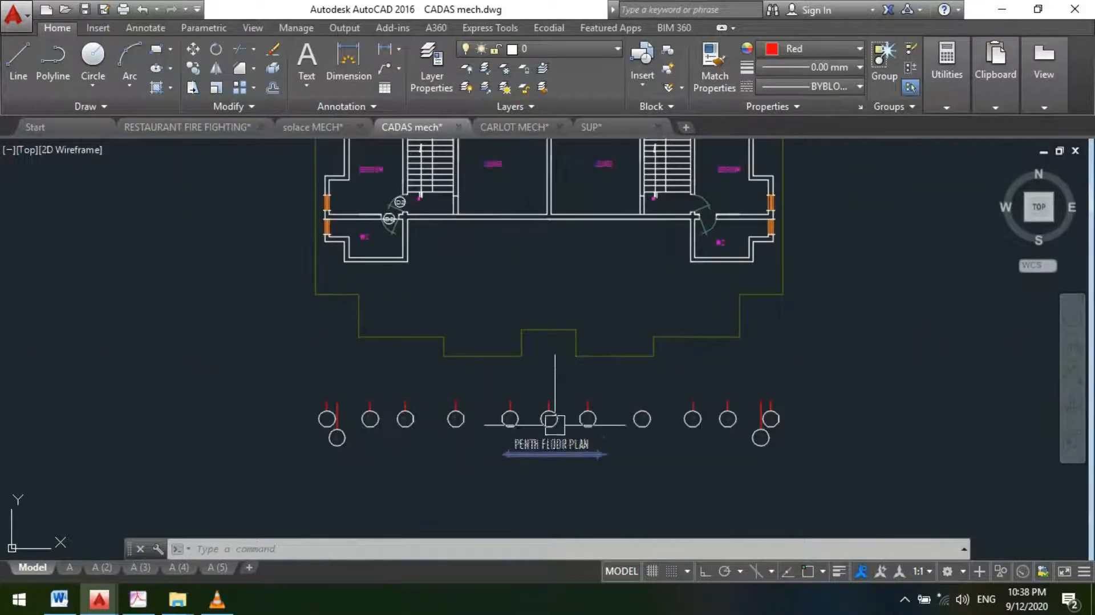
scroll(547, 368, down, 1)
scroll(523, 228, up, 2)
scroll(523, 228, up, 4)
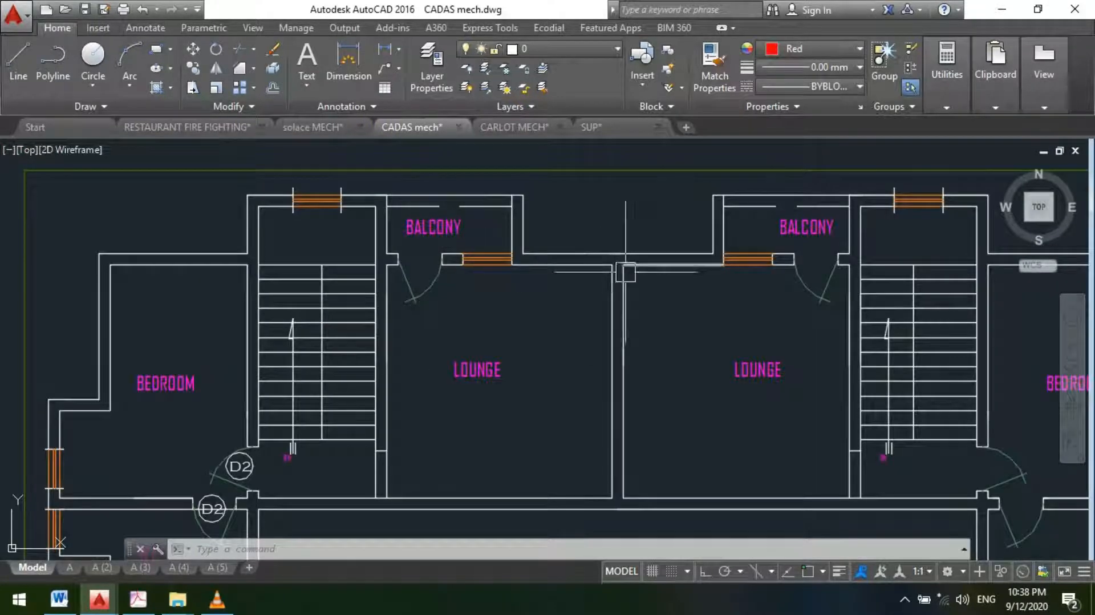
scroll(711, 277, down, 5)
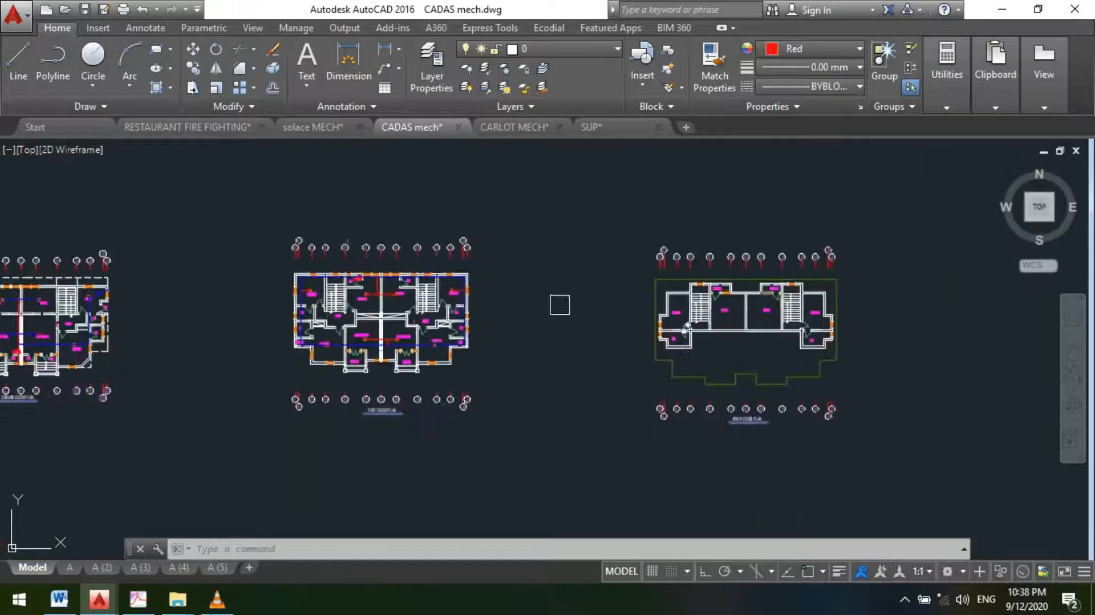
- Examine the first floor's sprinkler loop, bedroom and family lounge branches, and the zone control assembly's position beside the W.C. riser
scroll(293, 245, up, 5)
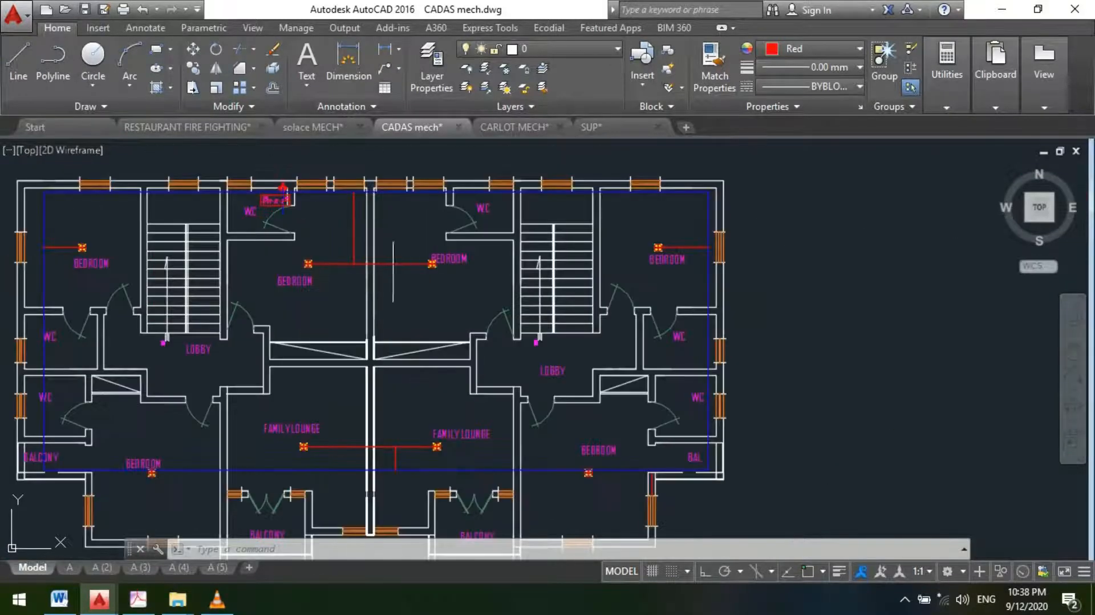
scroll(293, 179, up, 2)
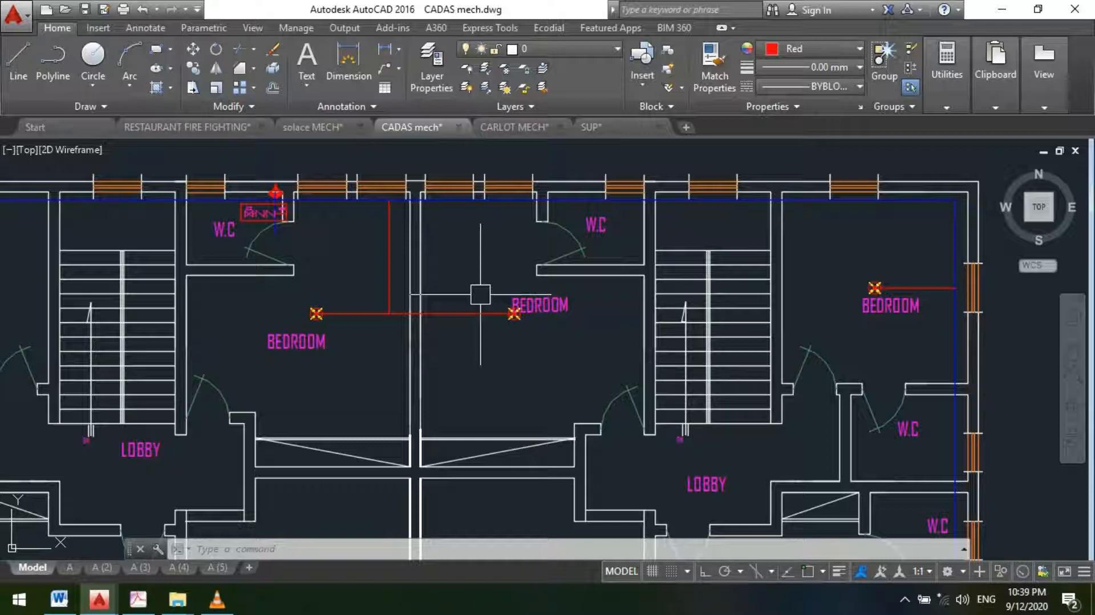
scroll(317, 305, down, 5)
scroll(377, 234, up, 5)
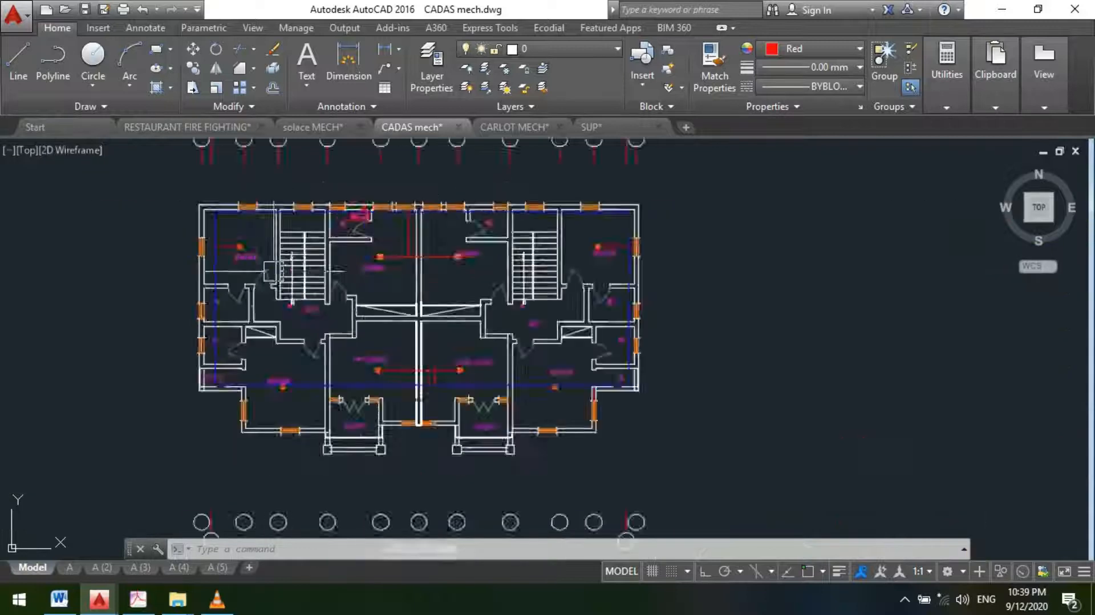
scroll(378, 234, down, 4)
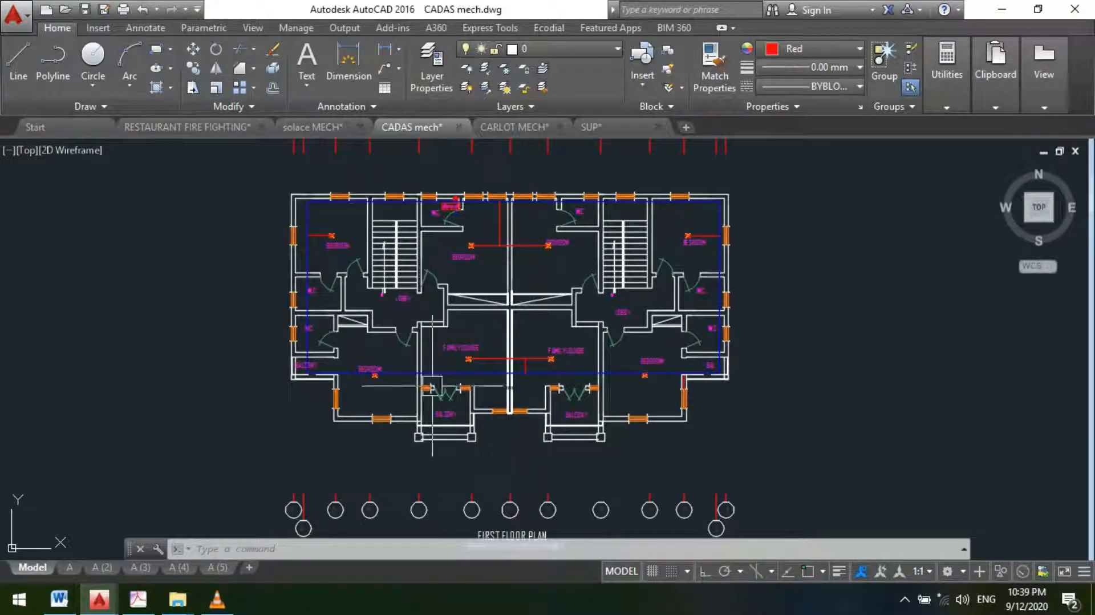
scroll(429, 207, up, 2)
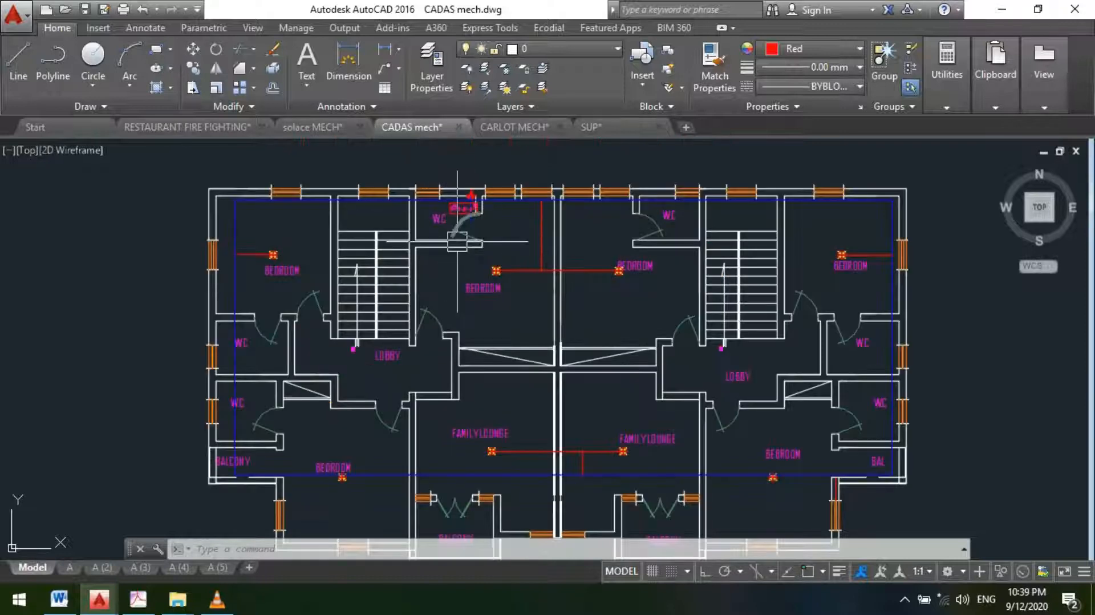
scroll(464, 259, down, 2)
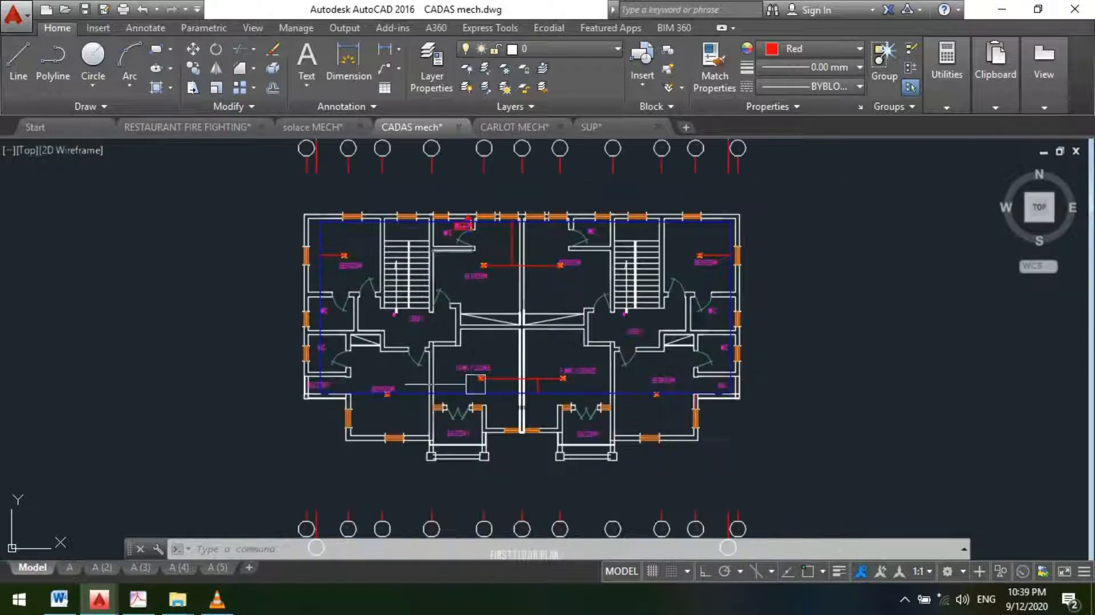
scroll(474, 277, up, 2)
scroll(473, 274, down, 2)
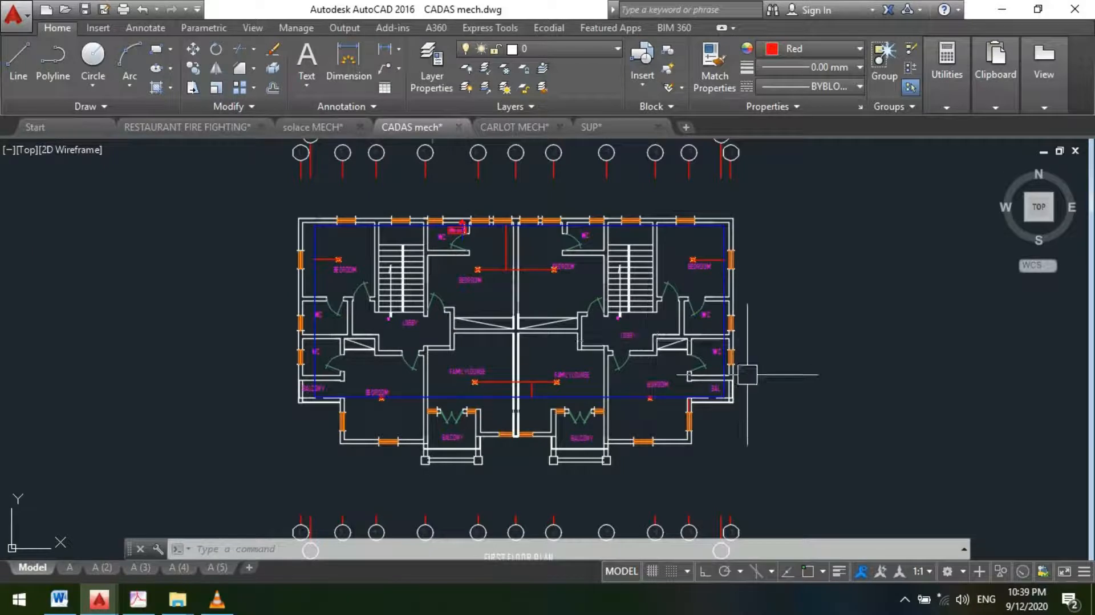
scroll(465, 253, up, 4)
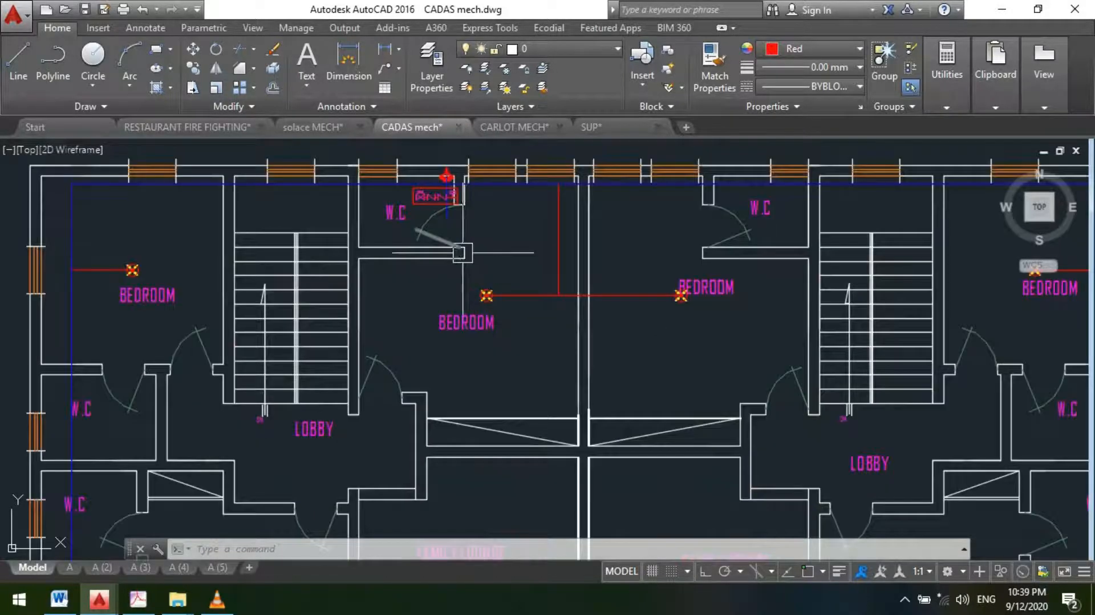
scroll(446, 143, up, 2)
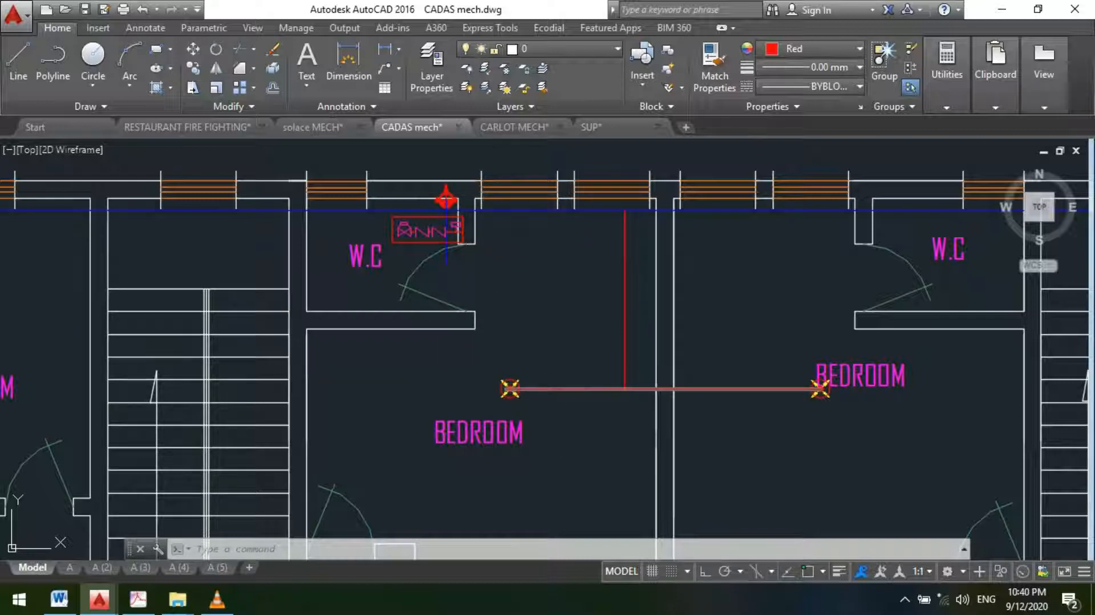
- Rotate the first floor's zone control assembly symbol by 270° with Ortho on so it stands vertically
scroll(396, 187, up, 2)
scroll(397, 188, up, 2)
scroll(534, 196, down, 4)
scroll(466, 220, up, 4)
text(ro)
key(Return)
click(581, 268)
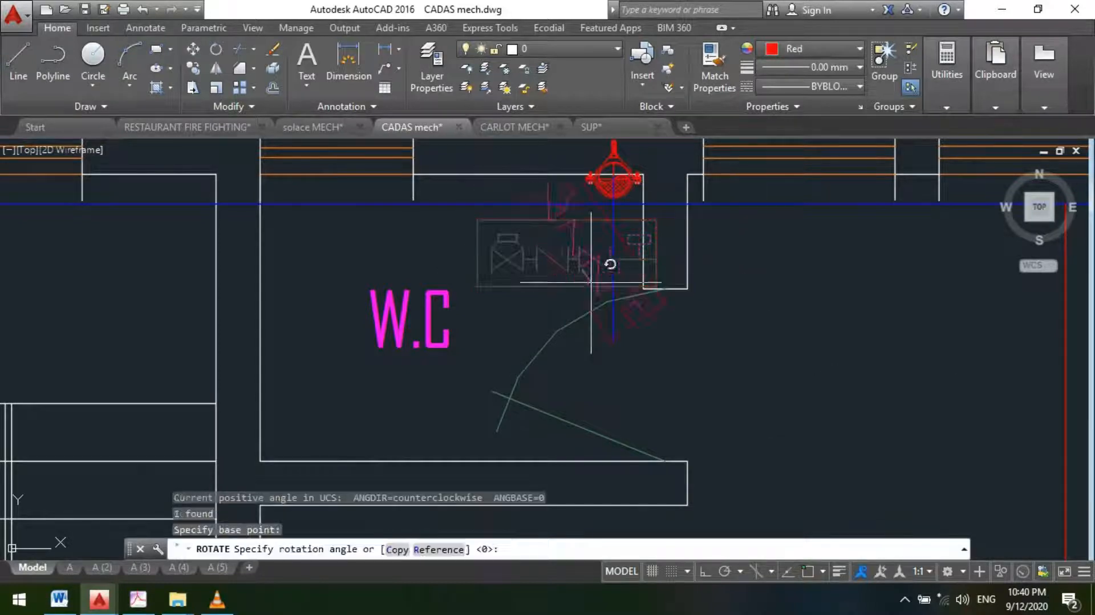
key(F8)
click(594, 487)
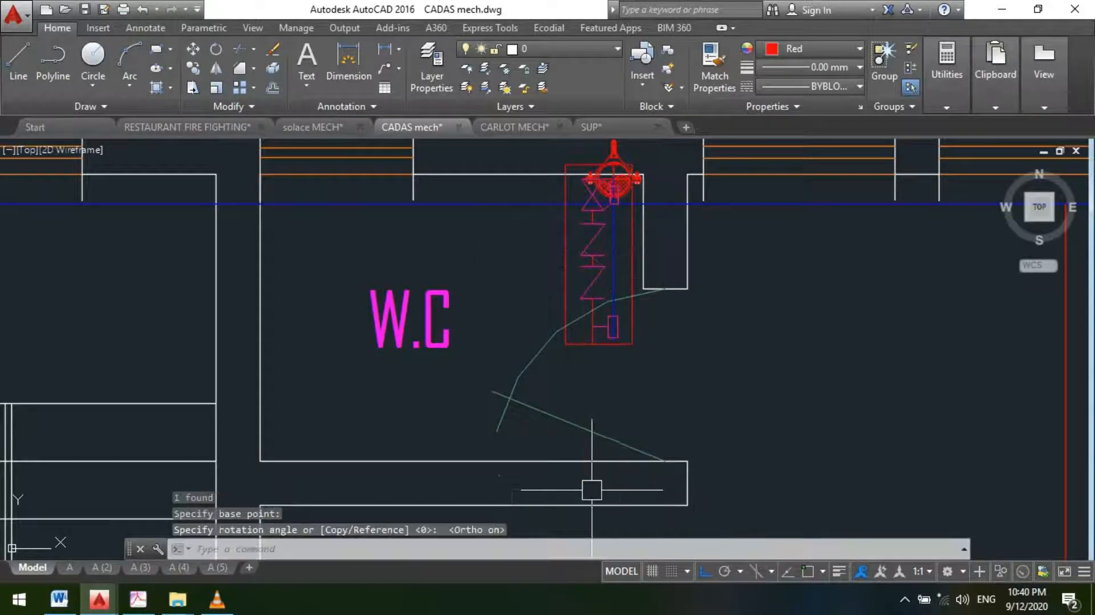
- Move the rotated symbol down onto the vertical blue pipe below the first floor's riser, with Ortho off
key(Escape)
key(Escape)
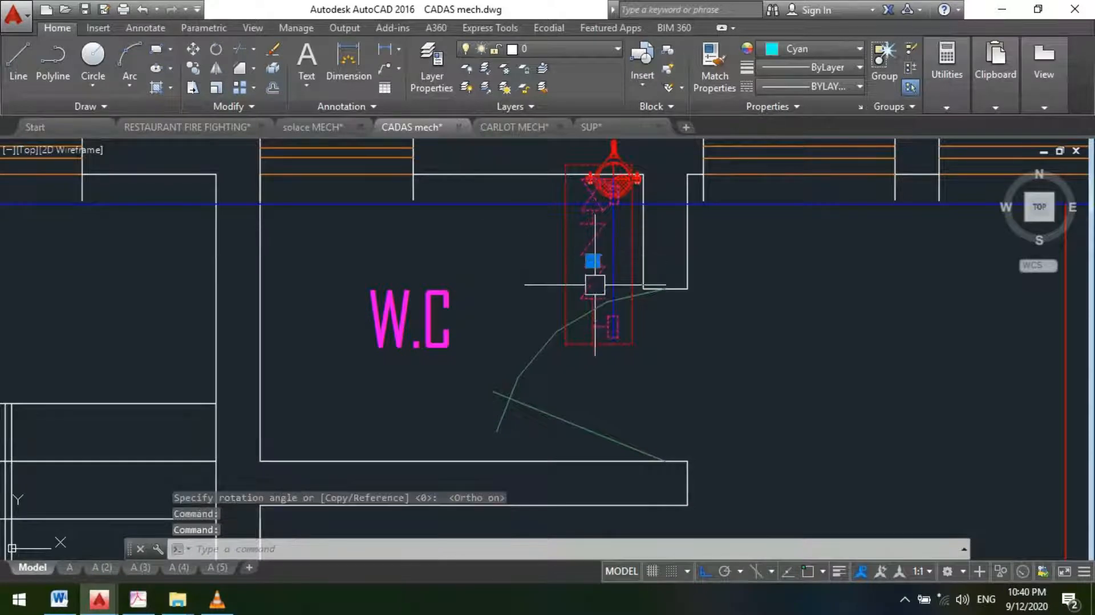
click(594, 261)
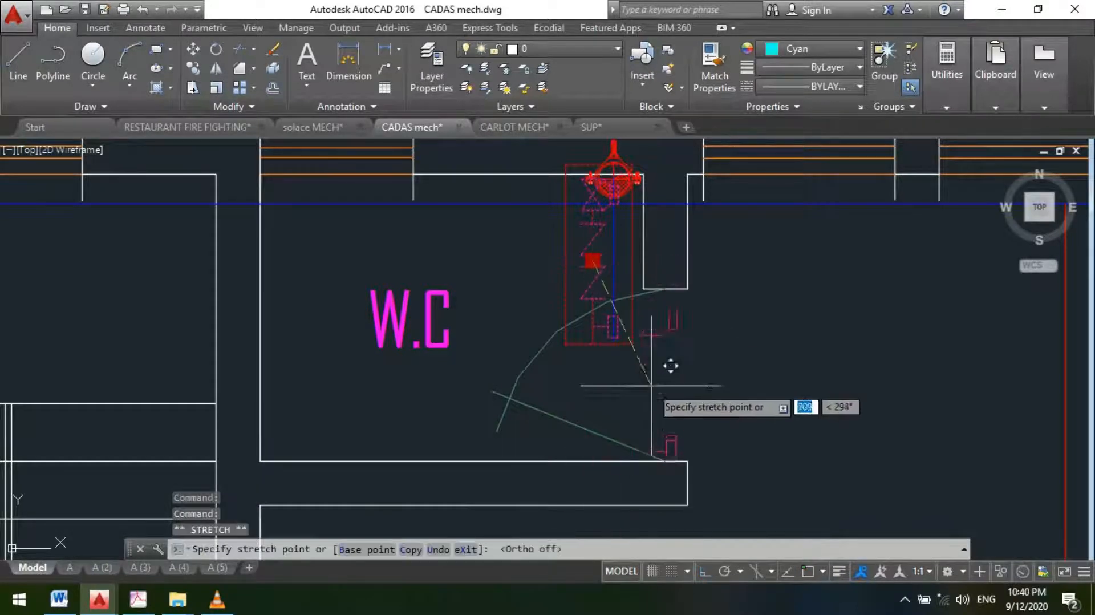
click(621, 355)
key(Escape)
- Check the first floor's zone control assembly against the pipe loop and try to rotate the symbol again
scroll(573, 316, down, 5)
scroll(662, 362, up, 4)
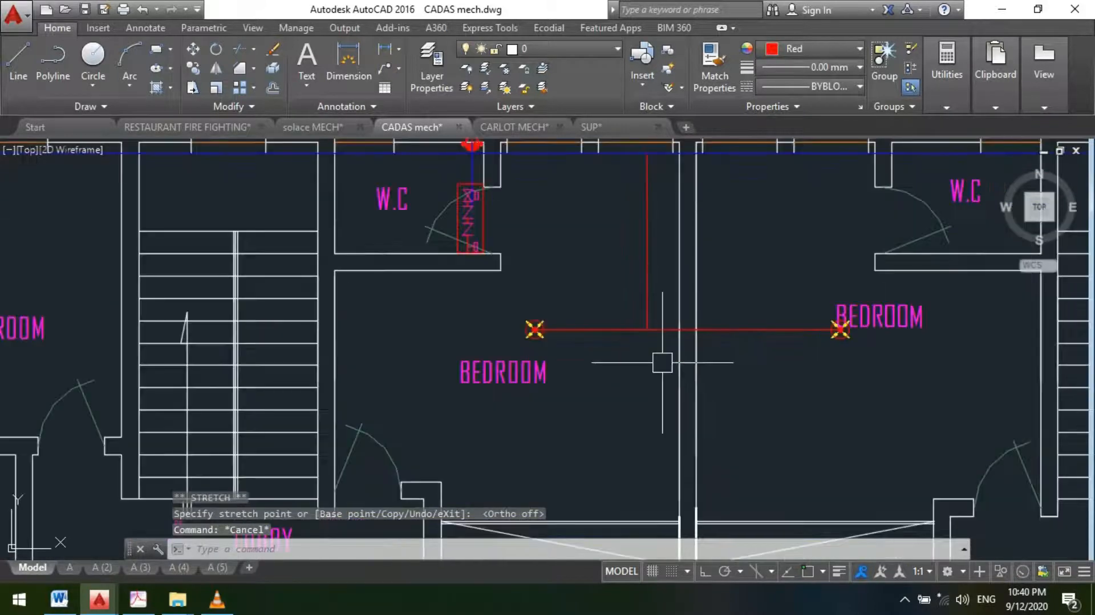
scroll(641, 251, down, 5)
scroll(628, 216, up, 4)
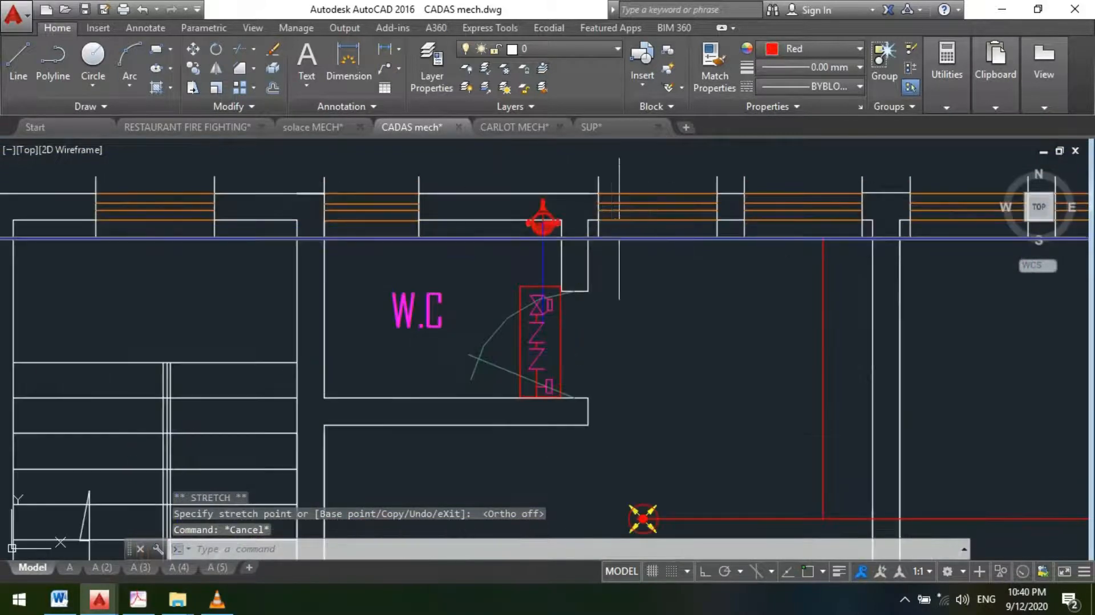
scroll(701, 245, down, 4)
scroll(701, 245, up, 4)
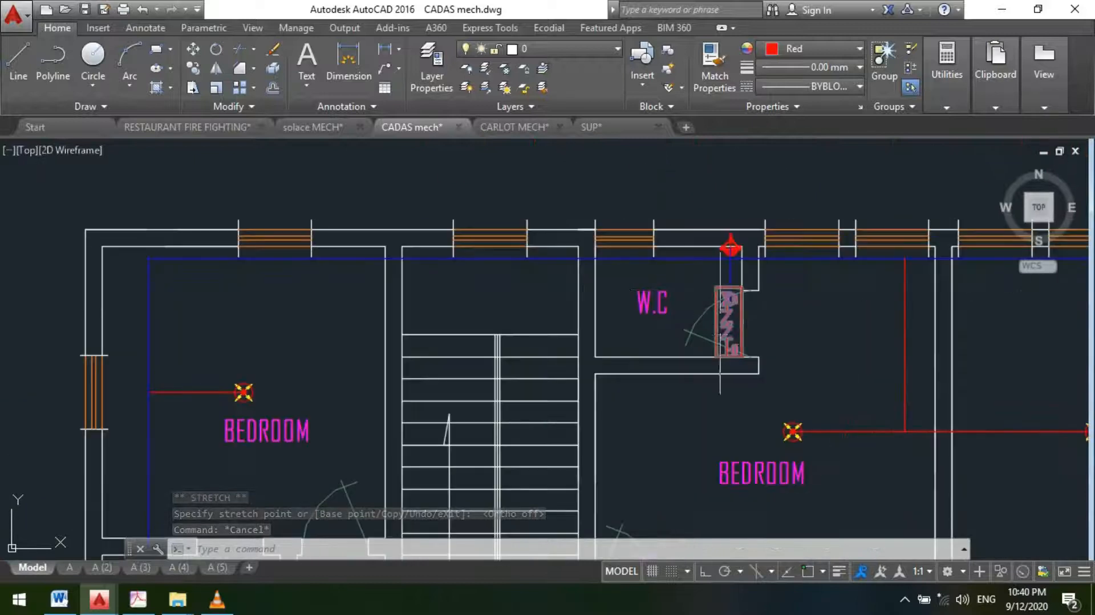
key(Escape)
text(R)
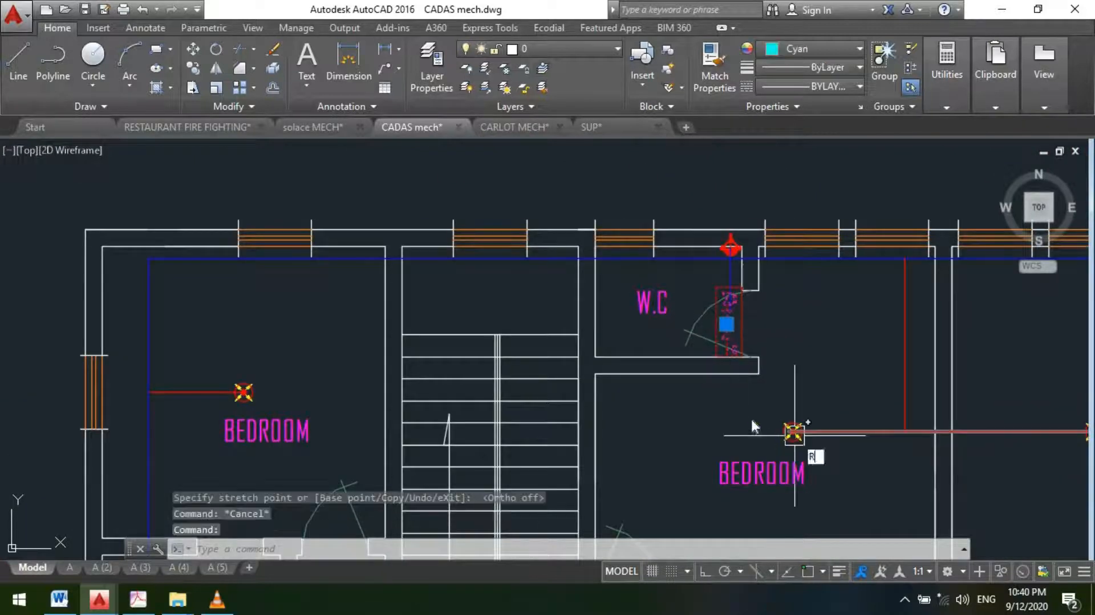
text(O)
key(Return)
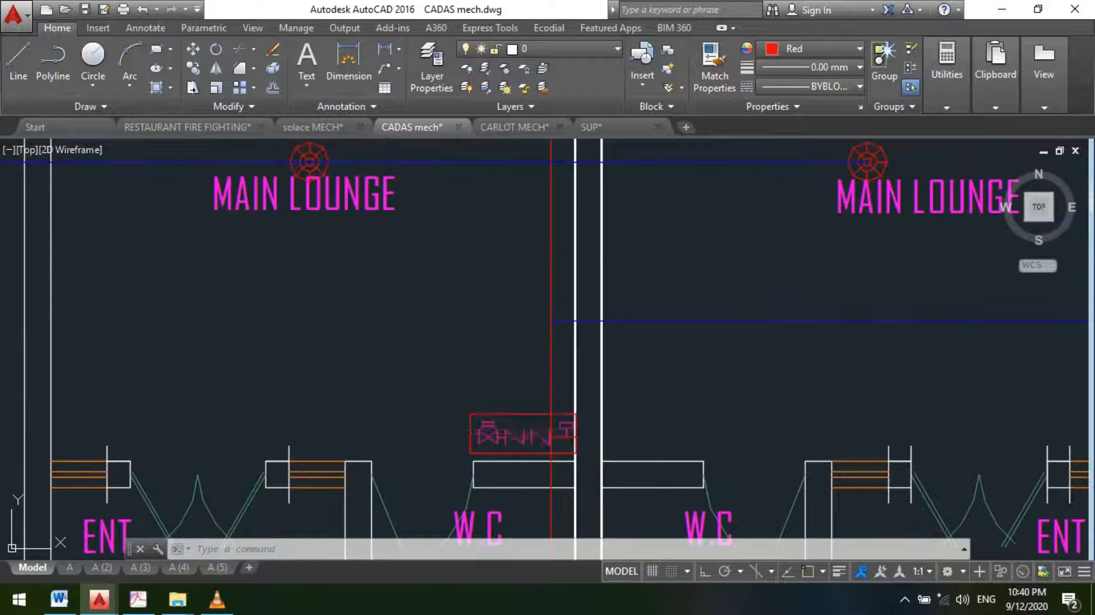
- Rotate the ground floor's zone control assembly symbol a quarter turn counterclockwise with Ortho on, parallel to the red main pipe
text(ro)
key(Return)
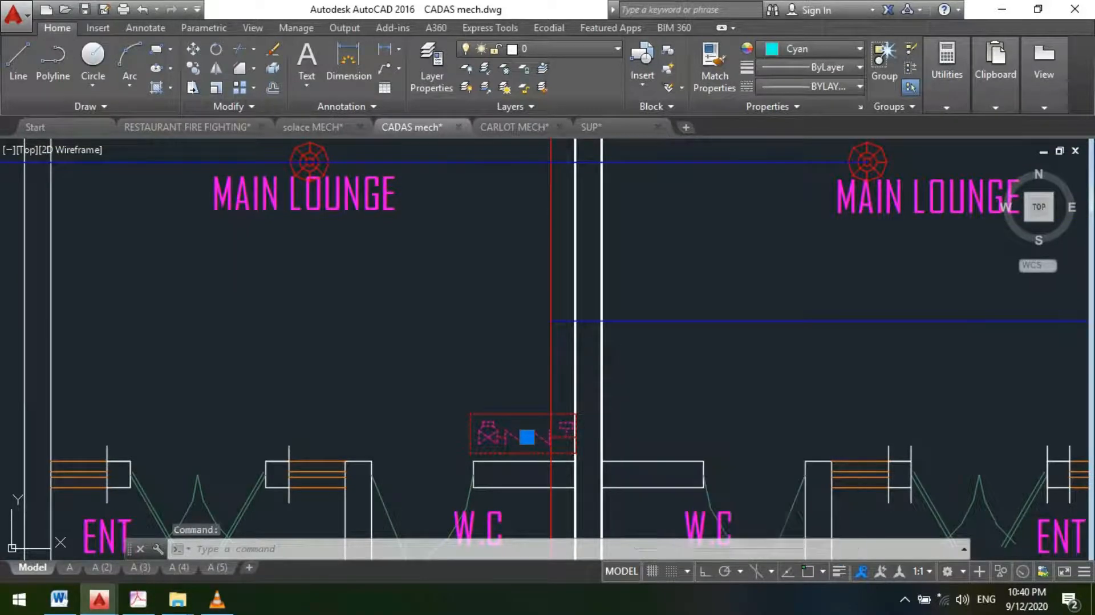
click(541, 406)
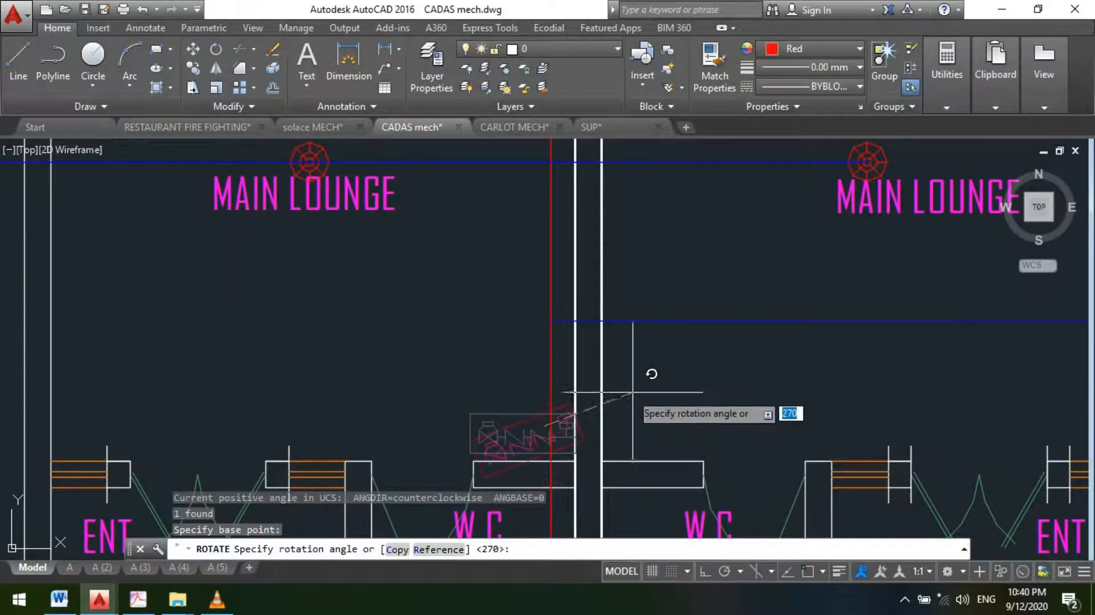
key(F8)
click(523, 300)
- Move the ground floor's rotated symbol up onto the red main pipe, just above the left W.C. wall, with Ortho off
click(540, 437)
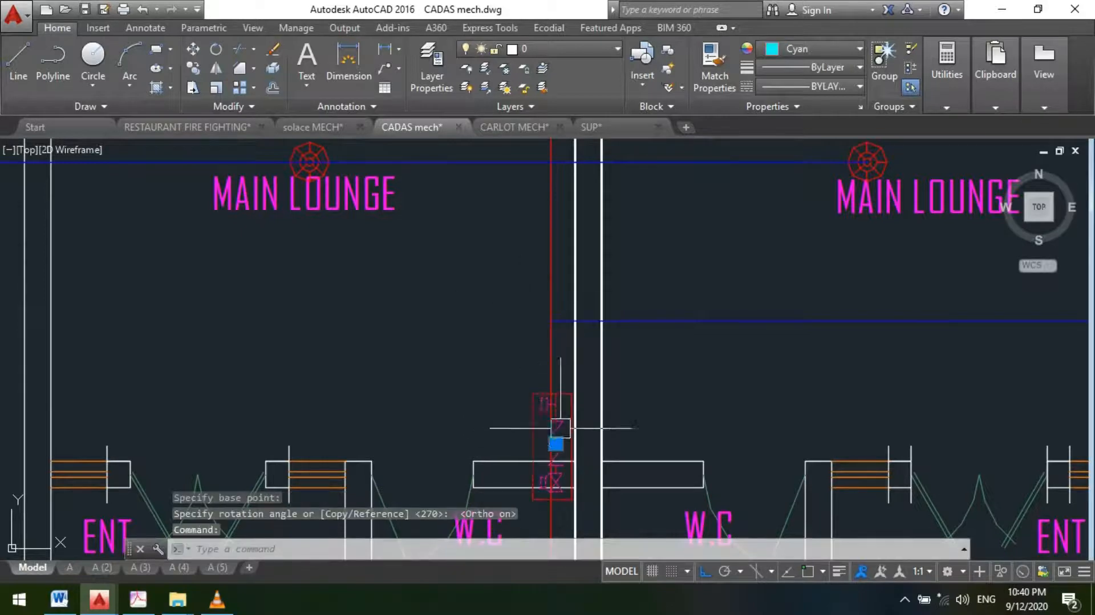
click(556, 444)
scroll(563, 440, up, 4)
key(F8)
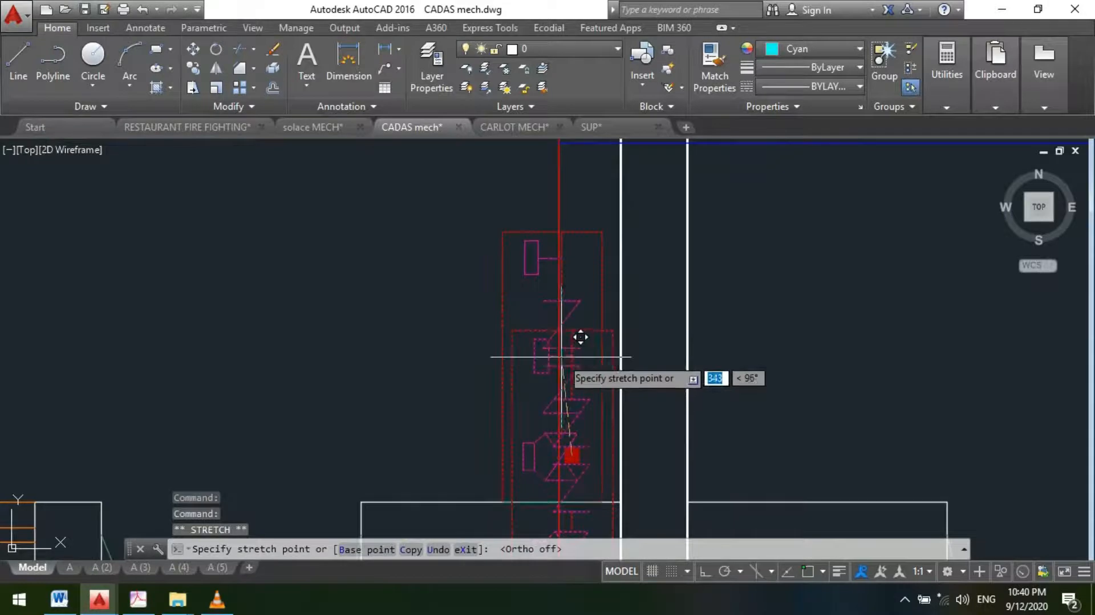
key(Escape)
scroll(539, 365, down, 10)
scroll(556, 425, up, 4)
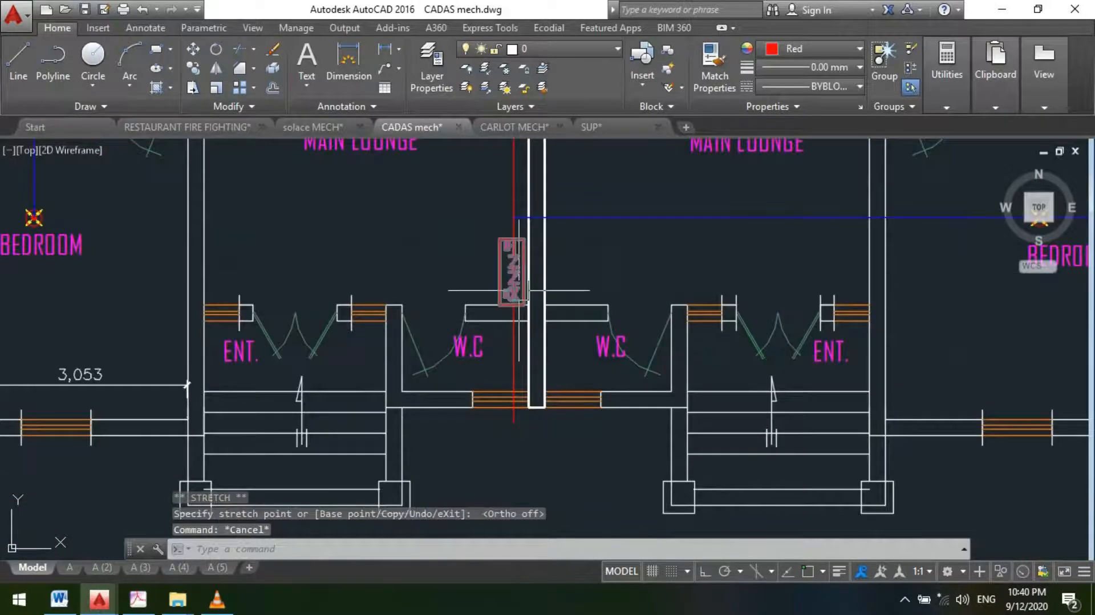
scroll(518, 294, down, 2)
scroll(514, 368, up, 4)
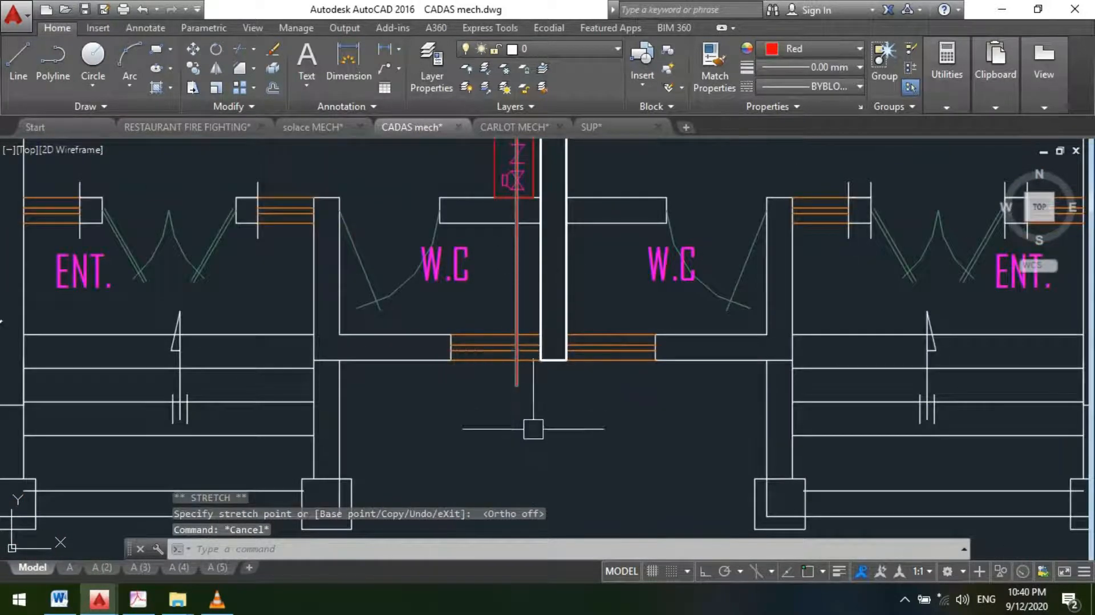
scroll(533, 429, down, 6)
scroll(524, 440, up, 5)
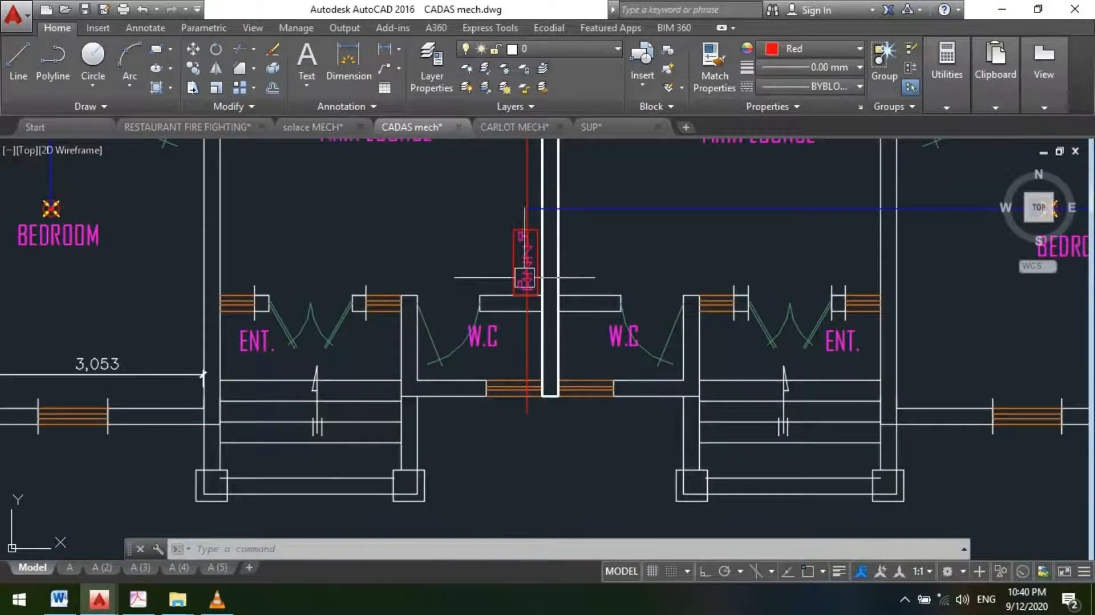
scroll(524, 288, down, 2)
- Examine how the zone control station (ZCS) sits on the 80mm supply pipe near the staff entrance in the RESTAURANT FIRE FIGHTING drawing
click(201, 125)
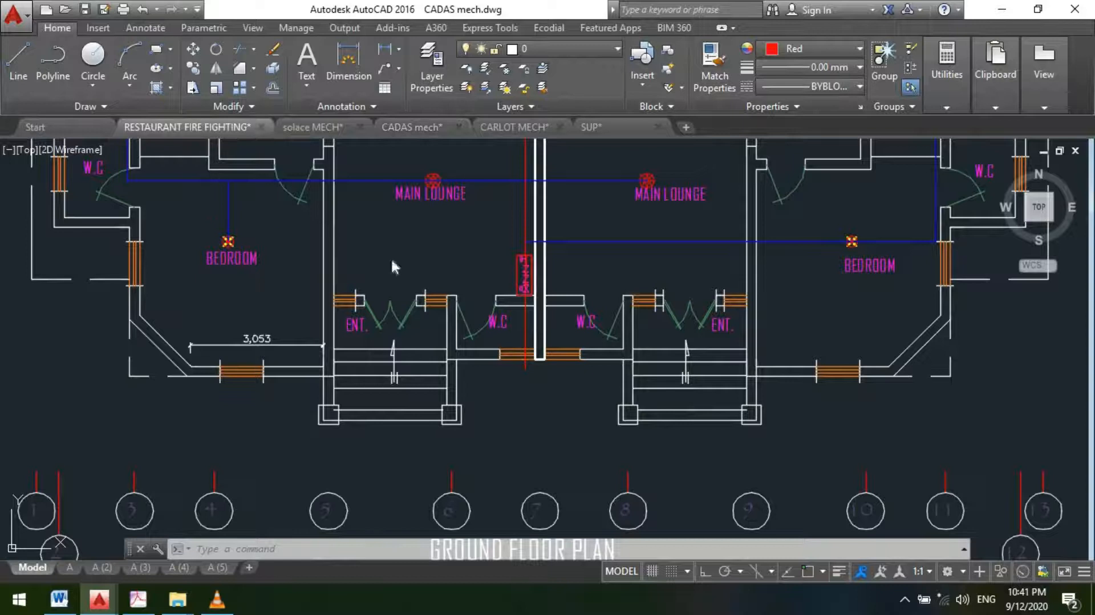
scroll(709, 423, up, 8)
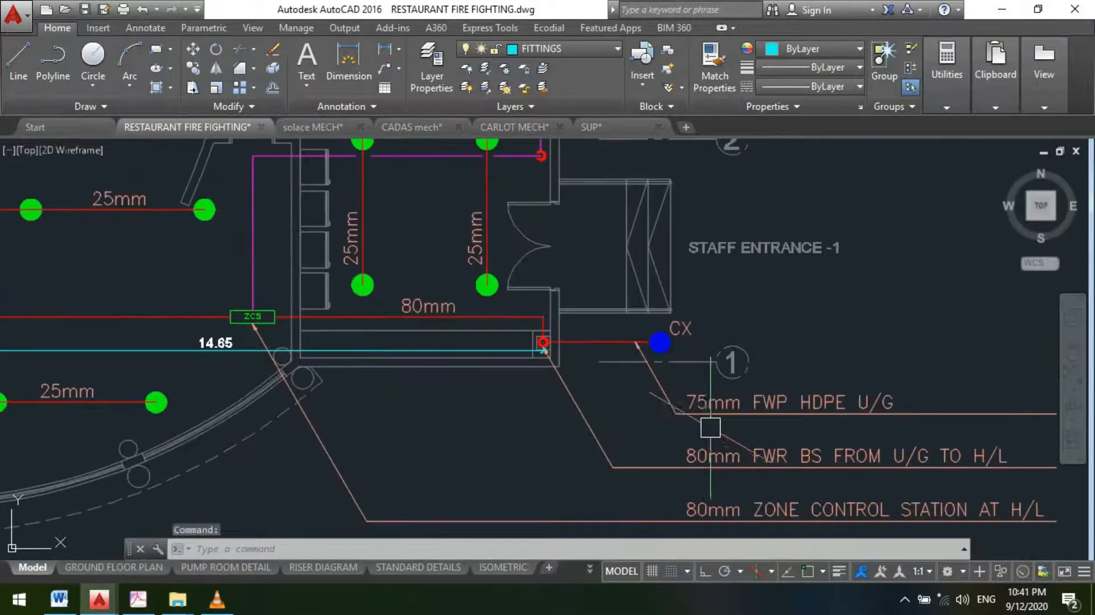
scroll(709, 411, down, 5)
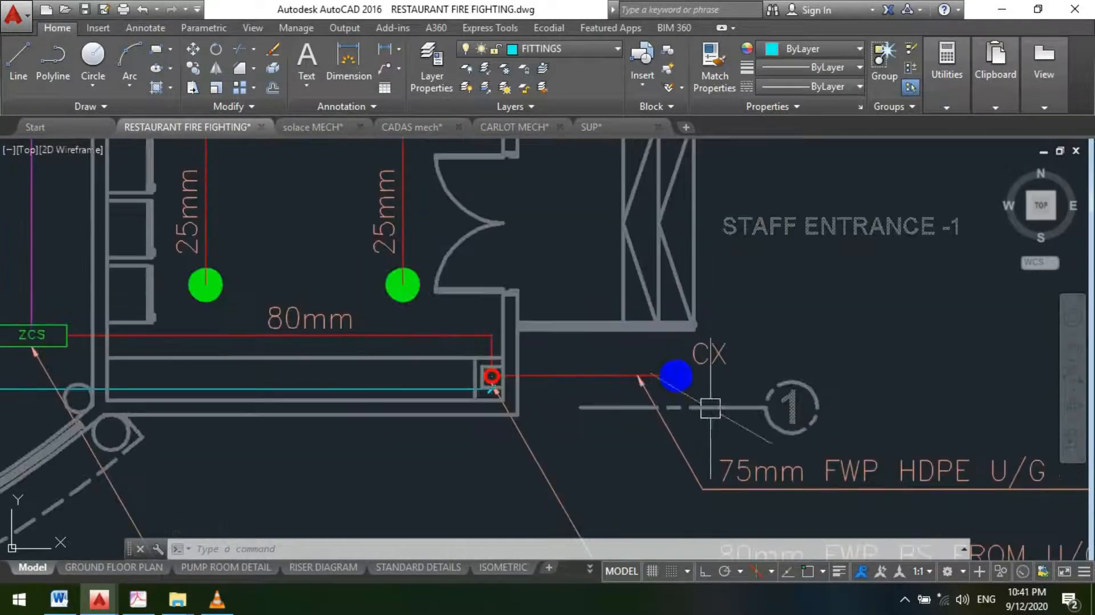
scroll(701, 408, up, 5)
scroll(462, 430, down, 4)
scroll(518, 412, up, 6)
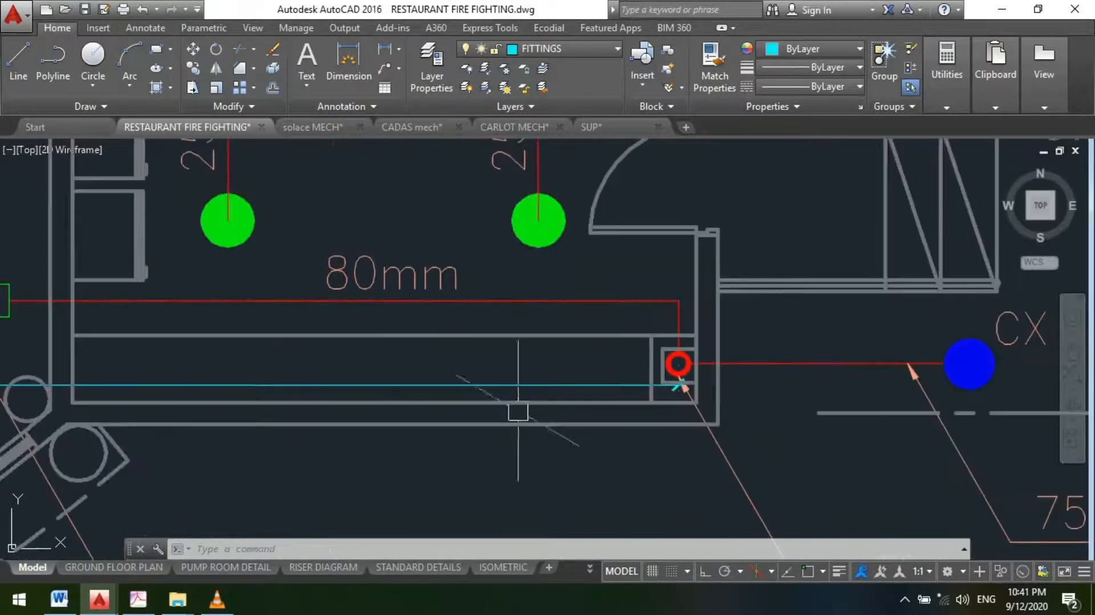
scroll(614, 317, down, 5)
scroll(619, 308, up, 5)
scroll(639, 345, up, 2)
scroll(645, 393, down, 4)
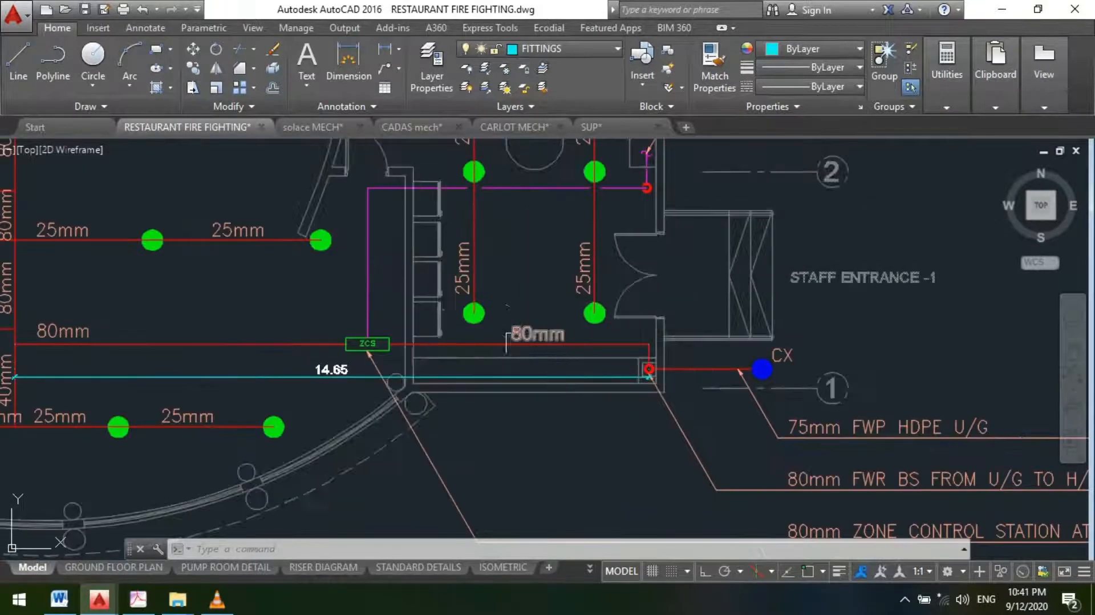
scroll(359, 345, up, 3)
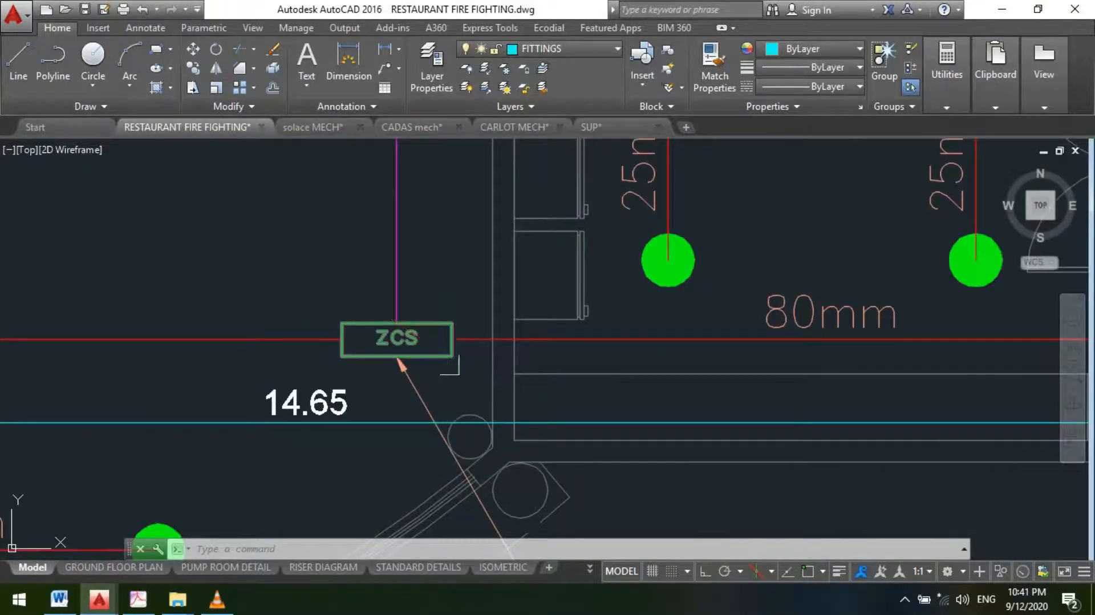
scroll(388, 358, up, 2)
scroll(489, 372, down, 5)
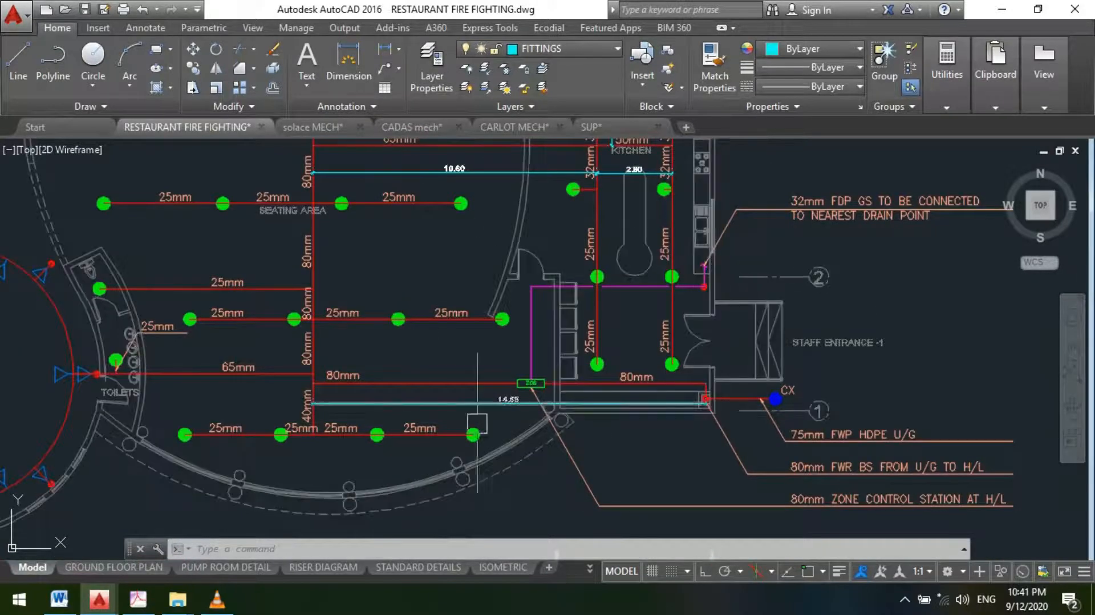
scroll(394, 320, down, 8)
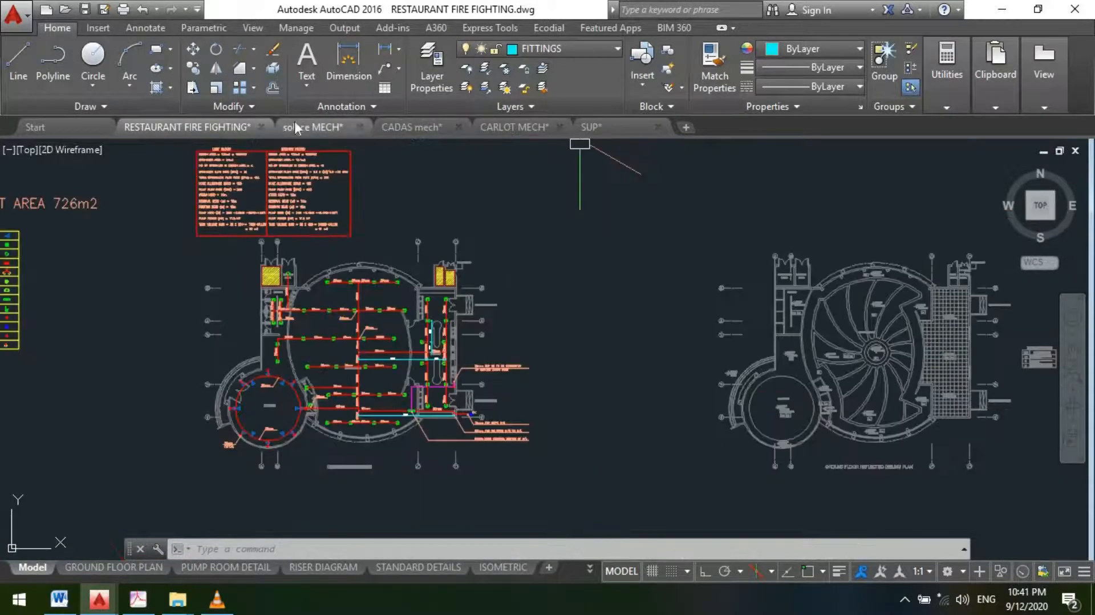
- Examine the Z.C.V symbol on the green pipe beside the fire pumps in the SUP drawing
mouse_move(336, 137)
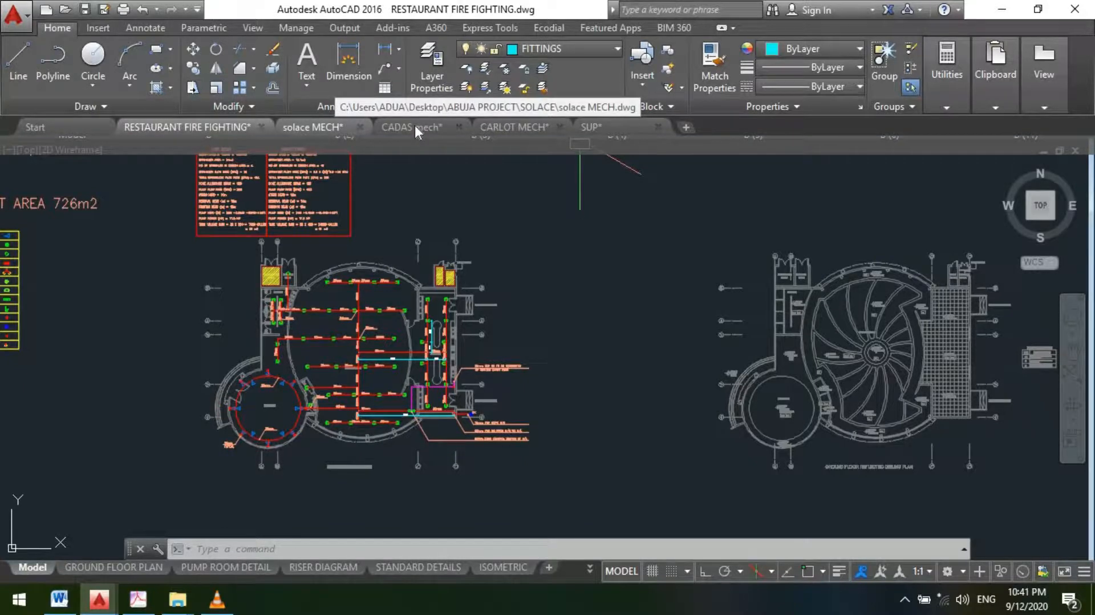
click(591, 127)
scroll(458, 301, down, 3)
scroll(391, 309, up, 4)
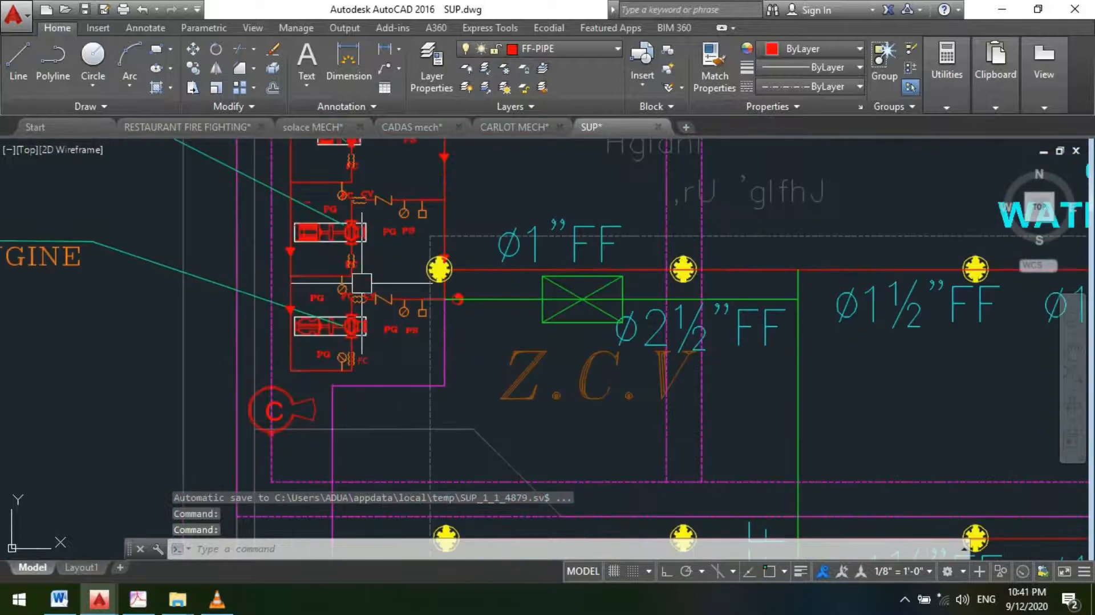
scroll(391, 308, down, 2)
scroll(391, 309, up, 2)
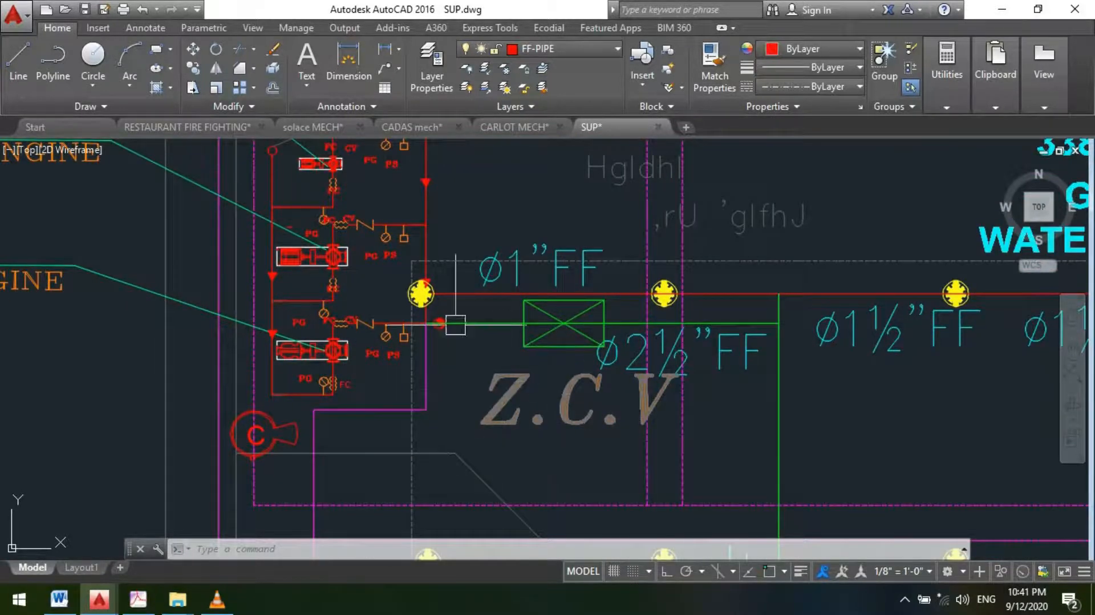
scroll(420, 290, down, 3)
scroll(533, 340, up, 5)
- Examine how the pipe from the Z.C.V feeds the sprinkler branches across the SUP drawing's floor plan
scroll(533, 341, down, 7)
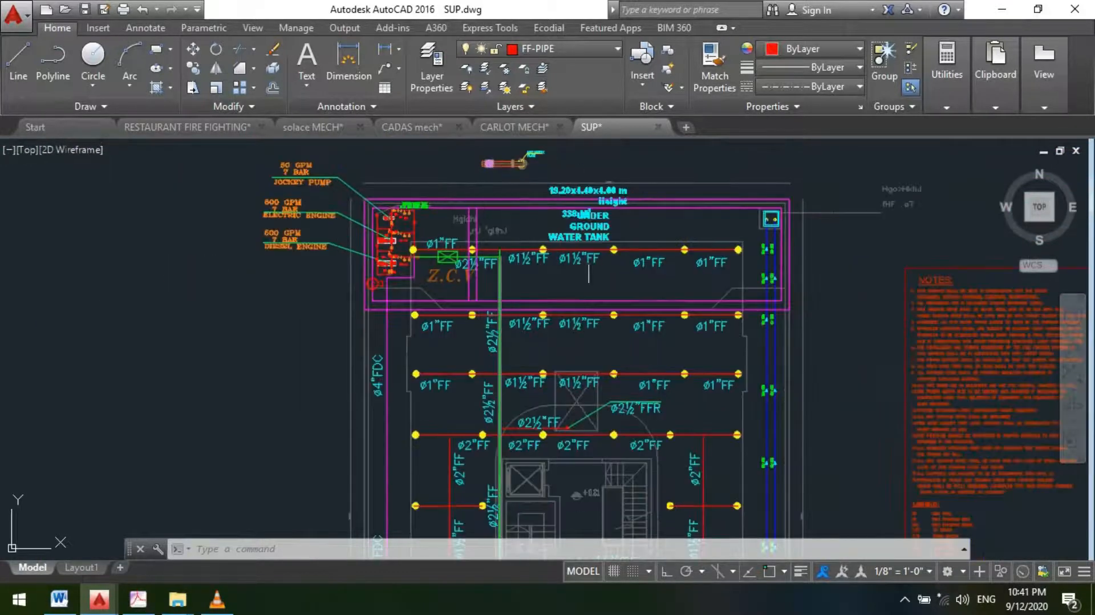
scroll(485, 222, down, 2)
scroll(518, 408, up, 3)
scroll(518, 407, down, 4)
scroll(518, 407, up, 4)
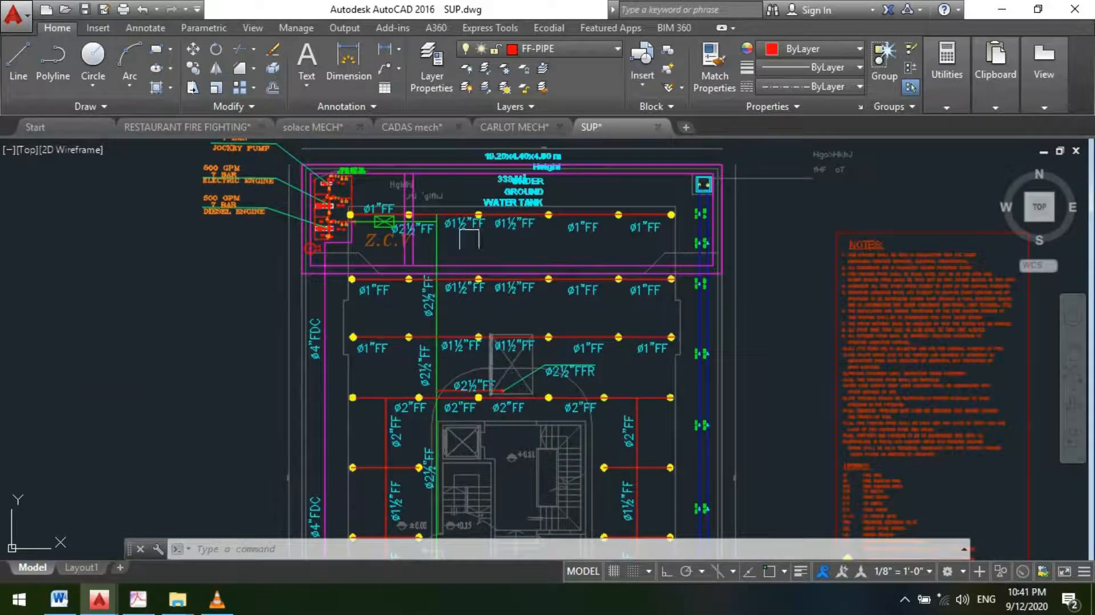
scroll(528, 211, down, 2)
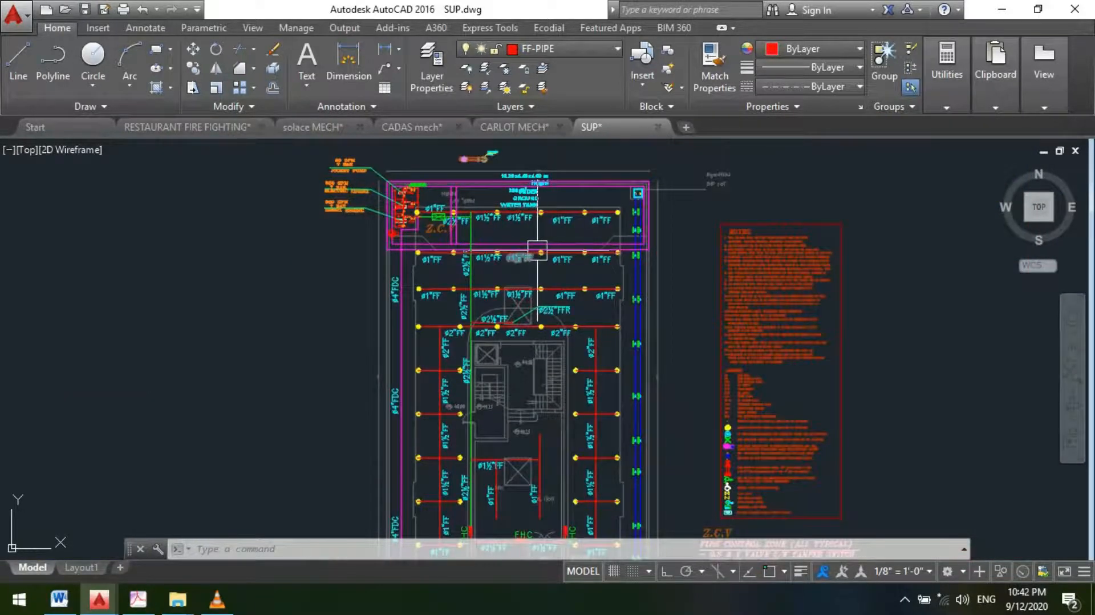
scroll(538, 250, up, 5)
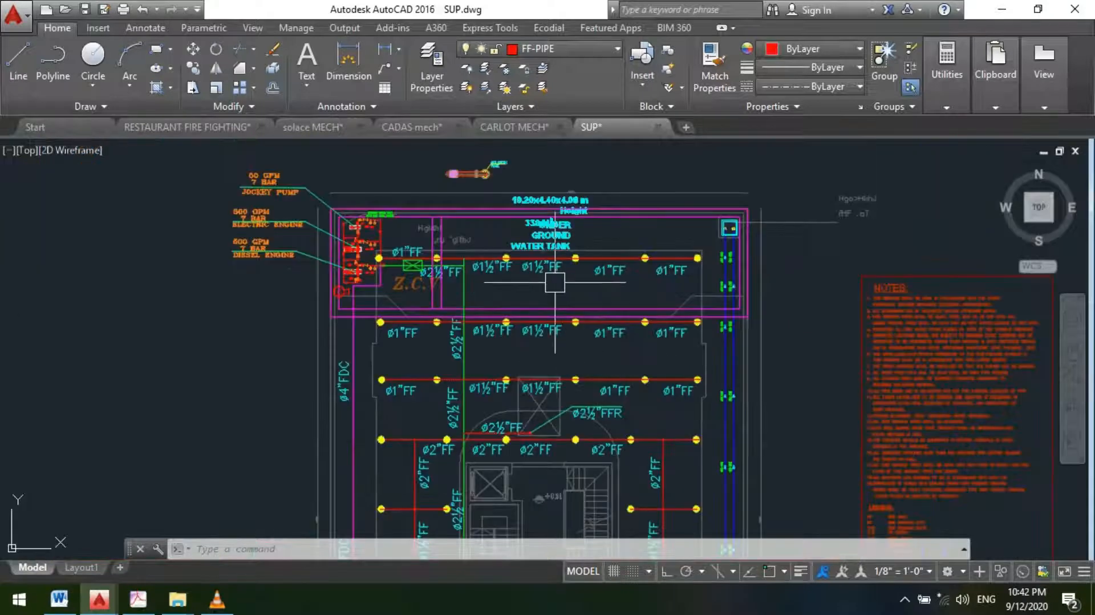
scroll(562, 279, up, 2)
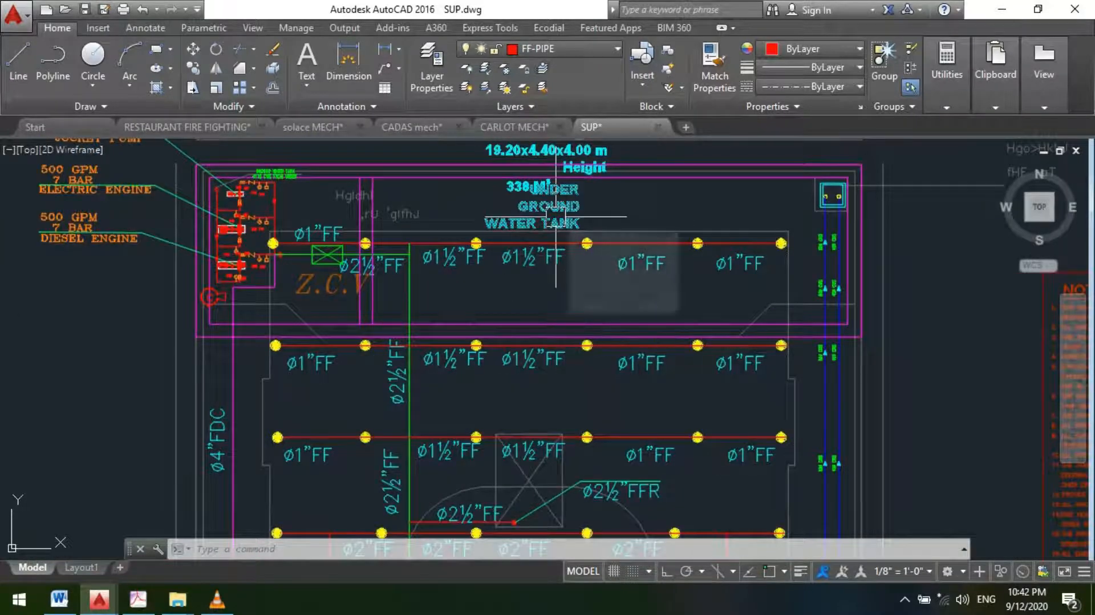